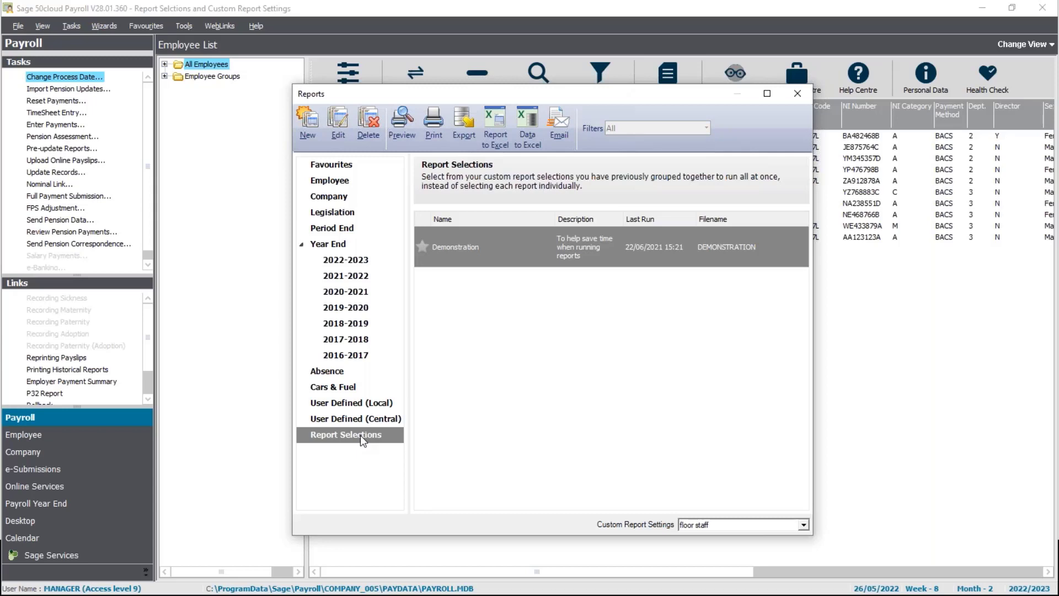
- Start a new report selection and expand the Year End category in its report tree
{"action": "left_click", "coordinate": [303, 133]}
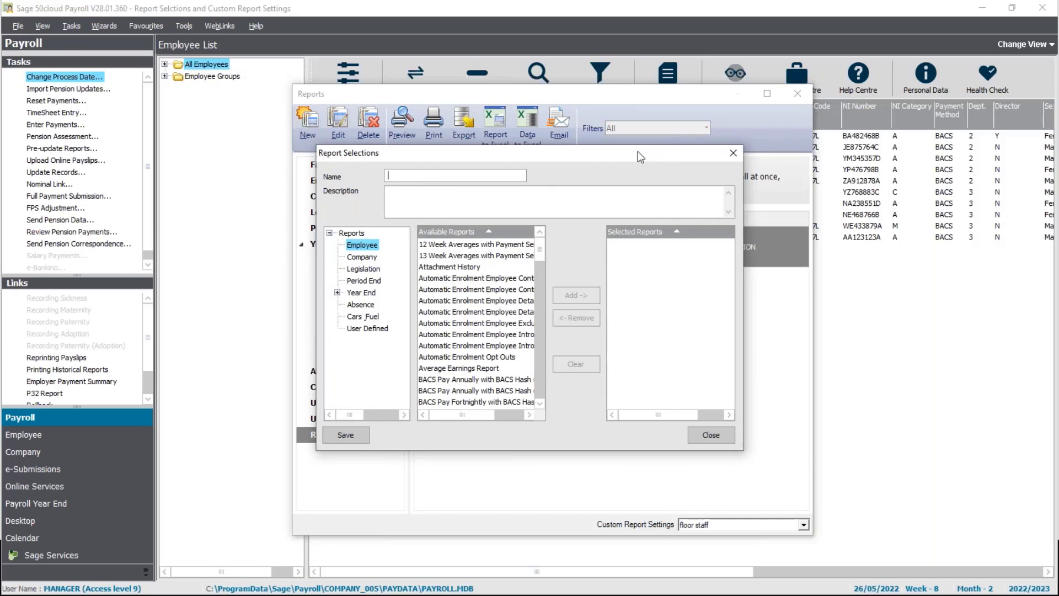
{"action": "left_click_drag", "start_coordinate": [637, 153], "coordinate": [729, 160]}
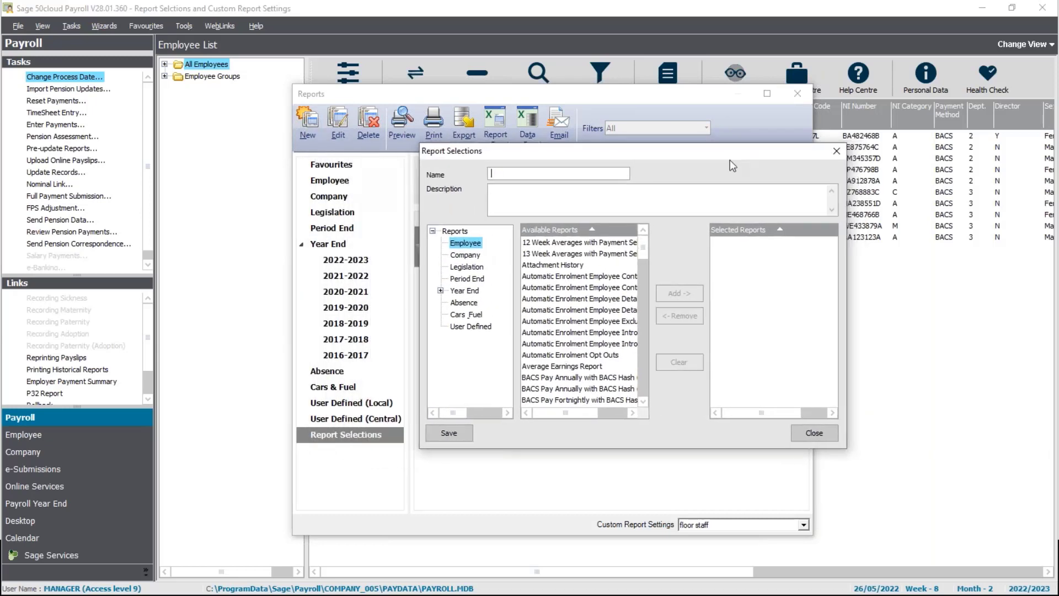
{"action": "left_click", "coordinate": [440, 290]}
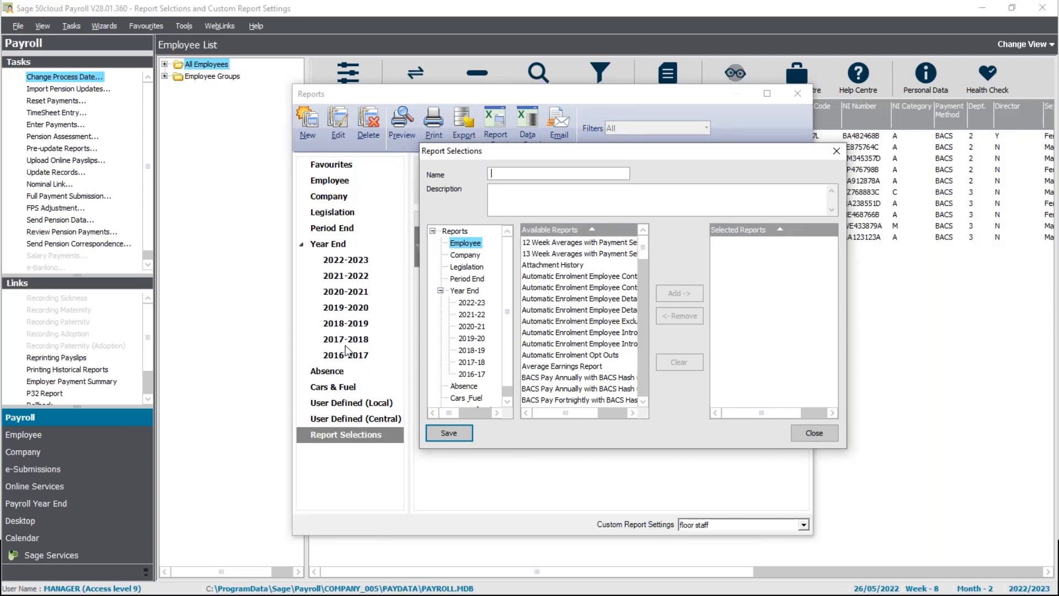
{"action": "mouse_move", "coordinate": [508, 286]}
{"action": "left_mouse_down"}
{"action": "mouse_move", "coordinate": [509, 310]}
{"action": "mouse_move", "coordinate": [508, 273]}
{"action": "left_mouse_up"}
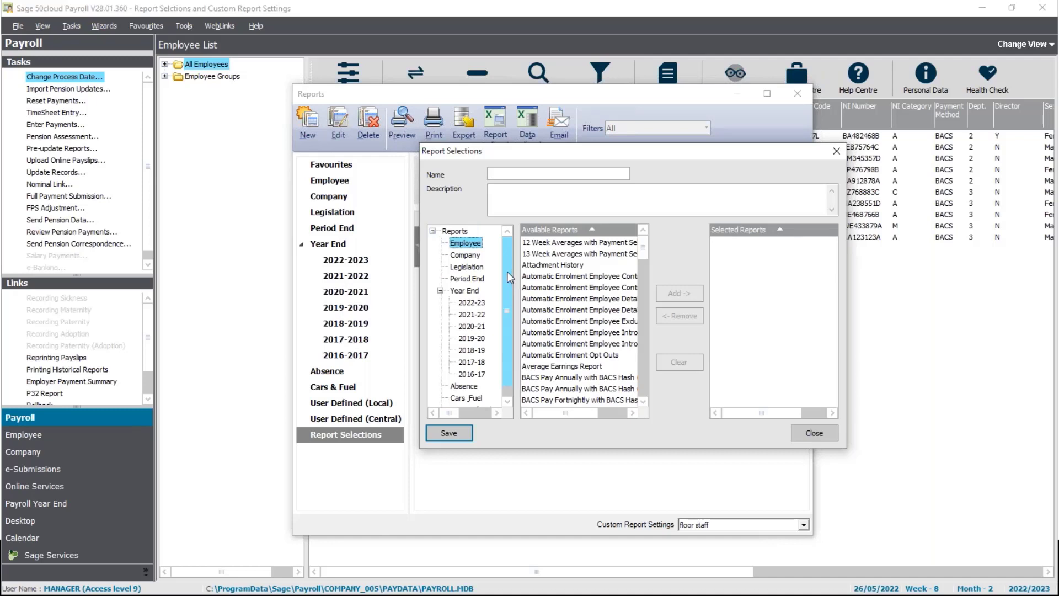
{"action": "left_click_drag", "start_coordinate": [507, 272], "coordinate": [507, 271]}
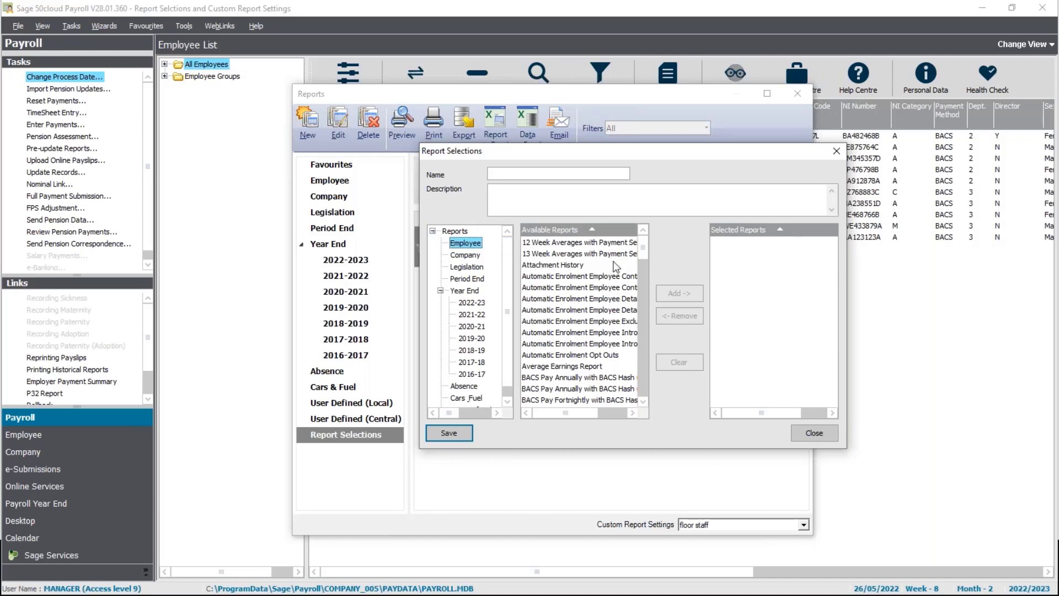
- Add Payment Summary History Part 1 - By Date and the second listed Payment Summary History Part 2 employee report to the selected reports
{"action": "left_click", "coordinate": [591, 228]}
{"action": "left_click_drag", "start_coordinate": [642, 246], "coordinate": [642, 355]}
{"action": "scroll", "coordinate": [642, 355], "scroll_direction": "down", "scroll_amount": 2}
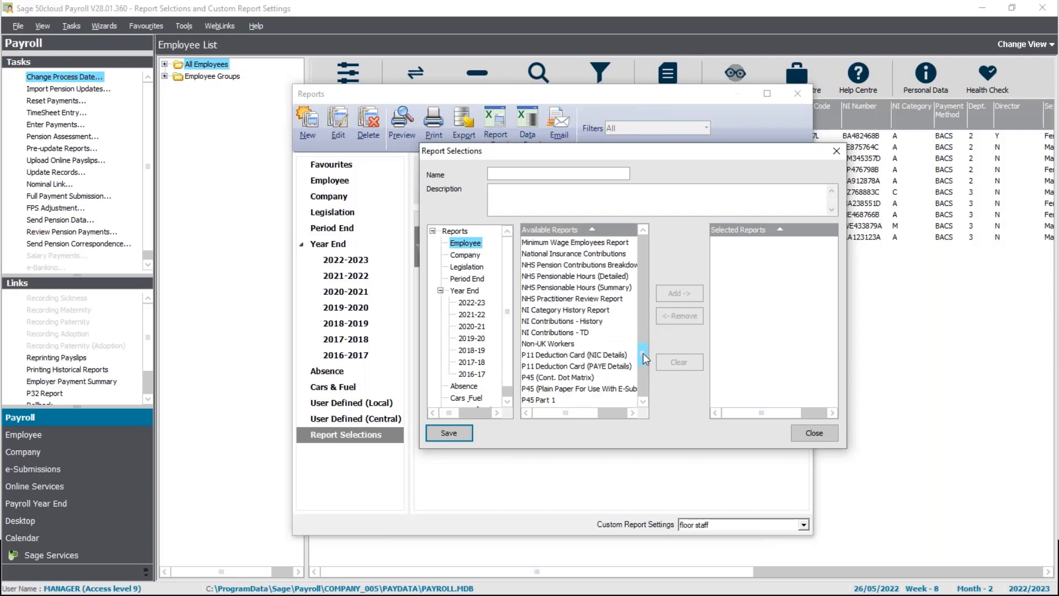
{"action": "left_click", "coordinate": [643, 402]}
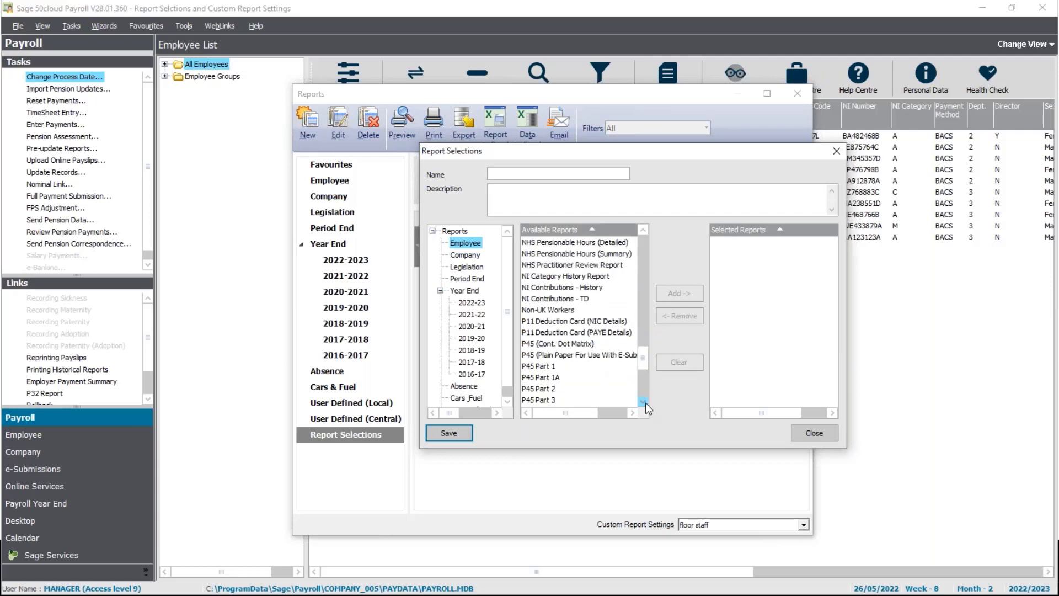
{"action": "left_click", "coordinate": [643, 402]}
{"action": "left_click", "coordinate": [643, 402]}
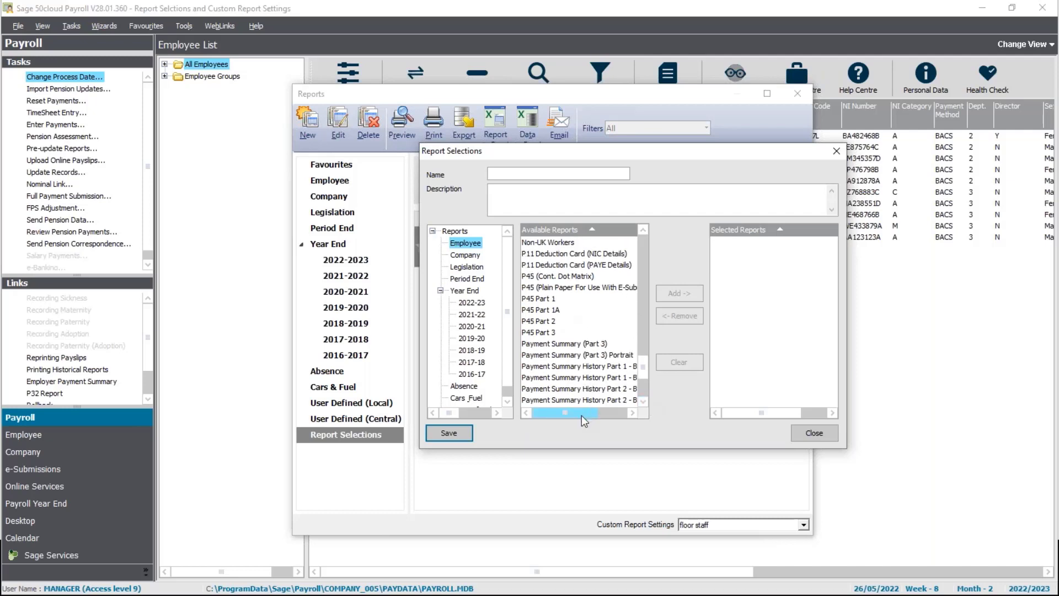
{"action": "left_click", "coordinate": [585, 366]}
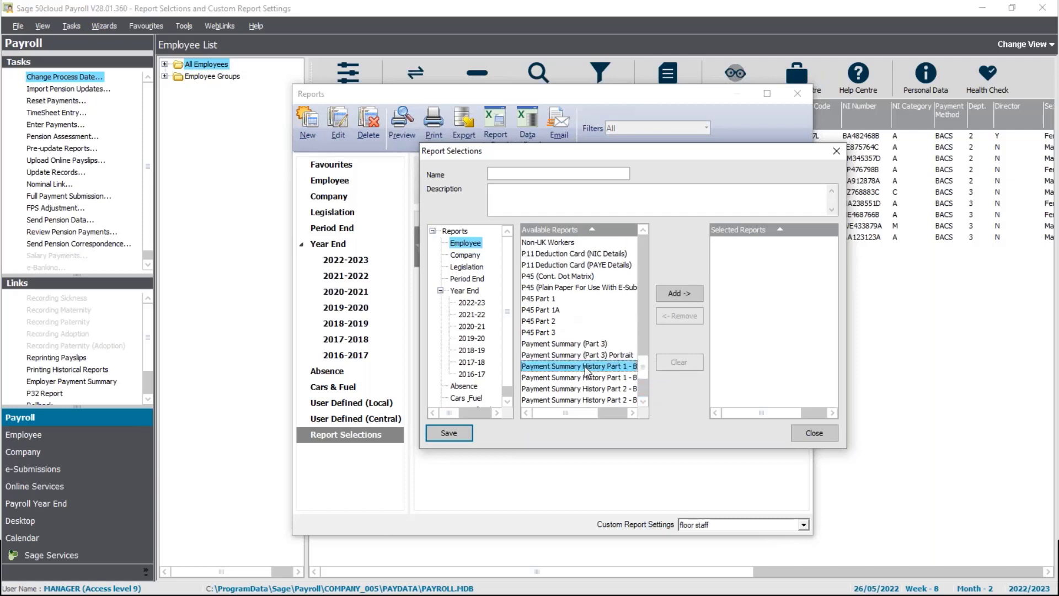
{"action": "left_click", "coordinate": [692, 295]}
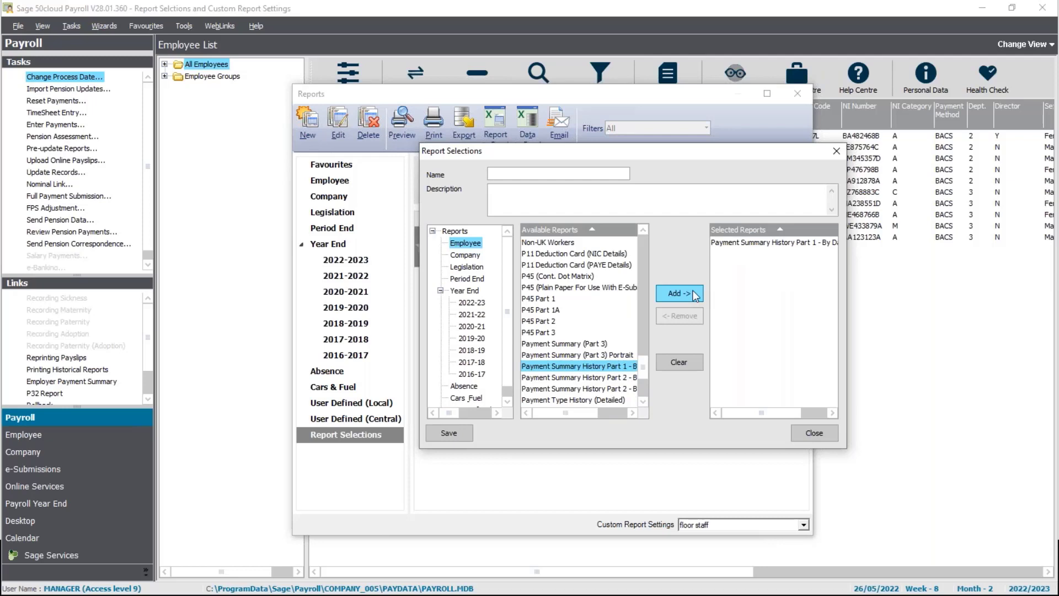
{"action": "left_click", "coordinate": [616, 389]}
{"action": "left_click", "coordinate": [671, 297]}
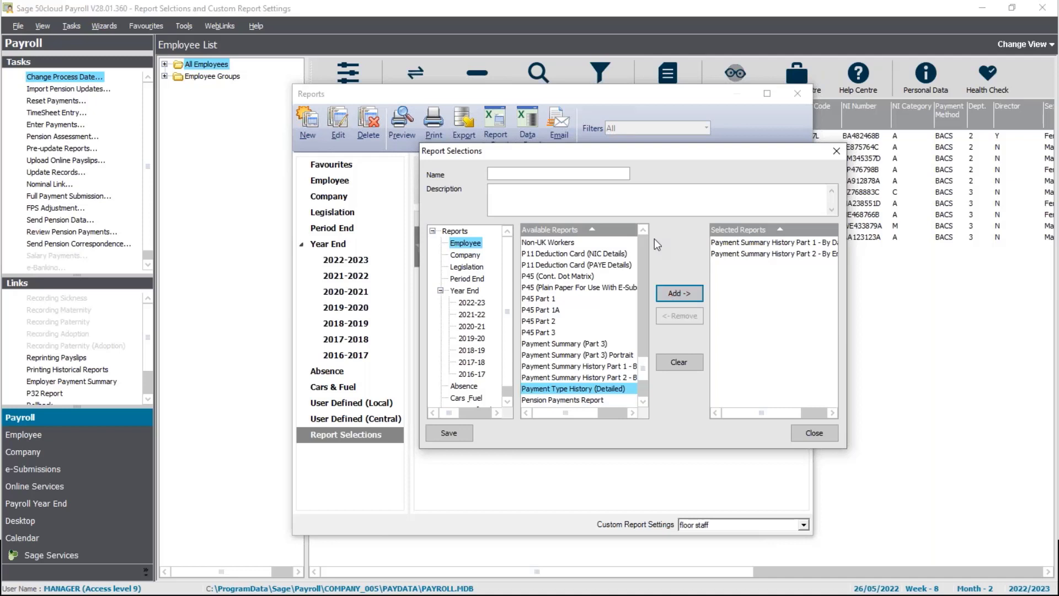
- Add Payment Summary (Part 3) to the selected reports and remove it again
{"action": "scroll", "coordinate": [507, 305], "scroll_direction": "down", "scroll_amount": 1}
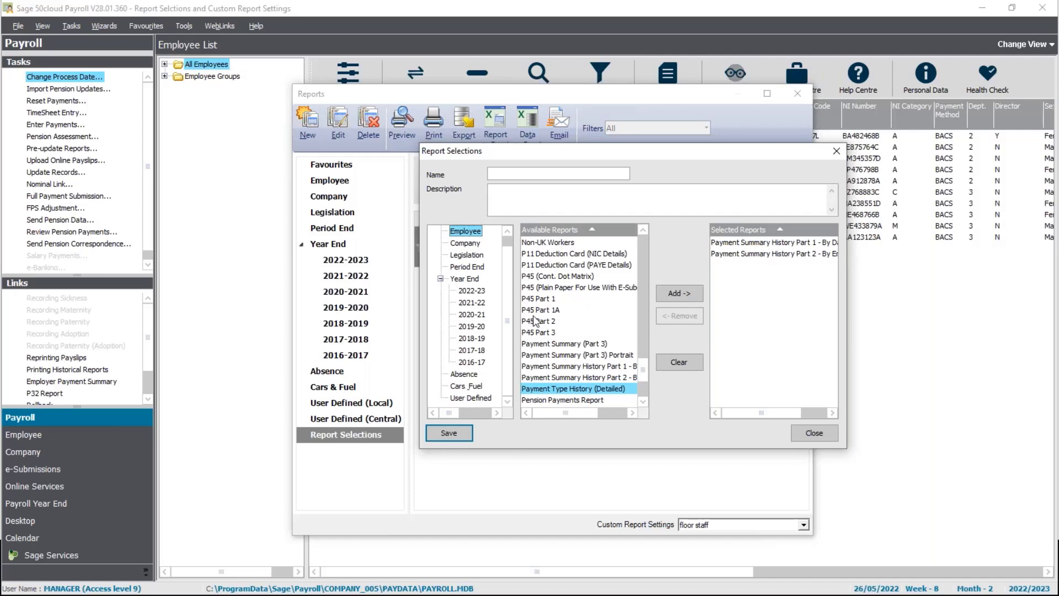
{"action": "left_click", "coordinate": [578, 344]}
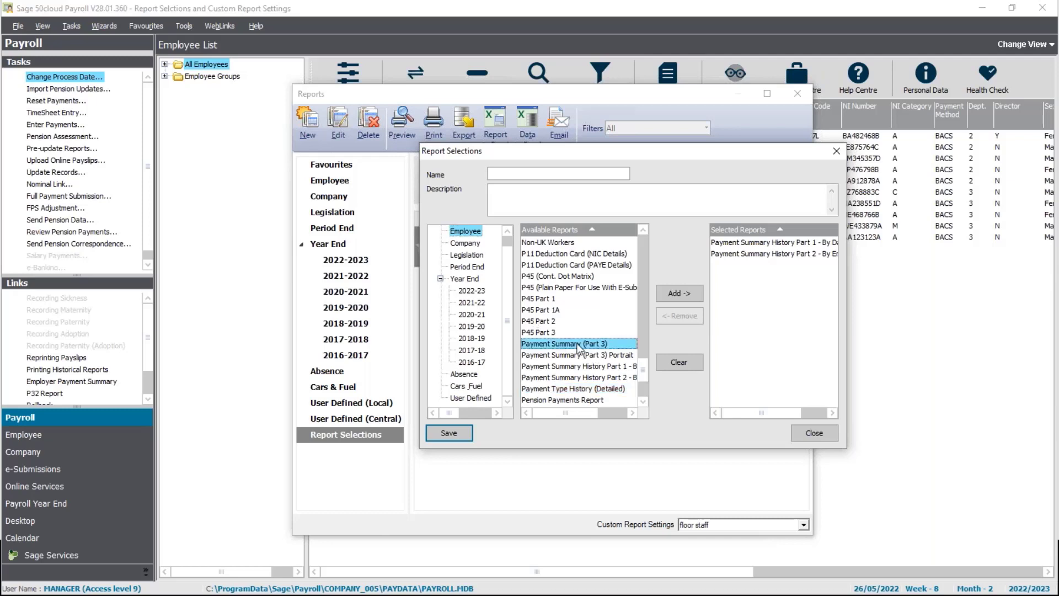
{"action": "left_click", "coordinate": [679, 293]}
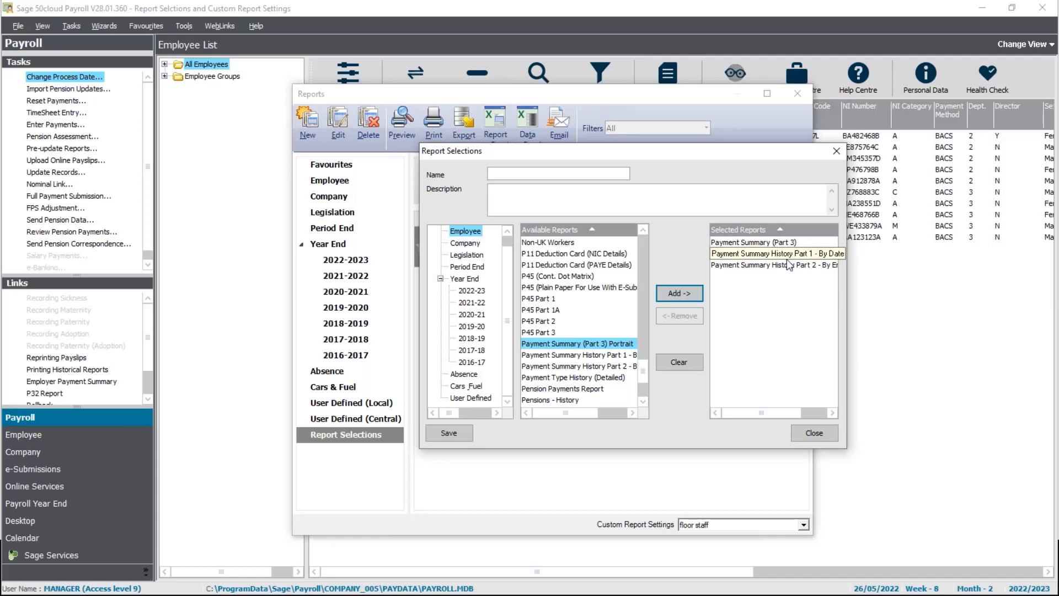
{"action": "left_click", "coordinate": [741, 242]}
{"action": "left_click", "coordinate": [694, 321]}
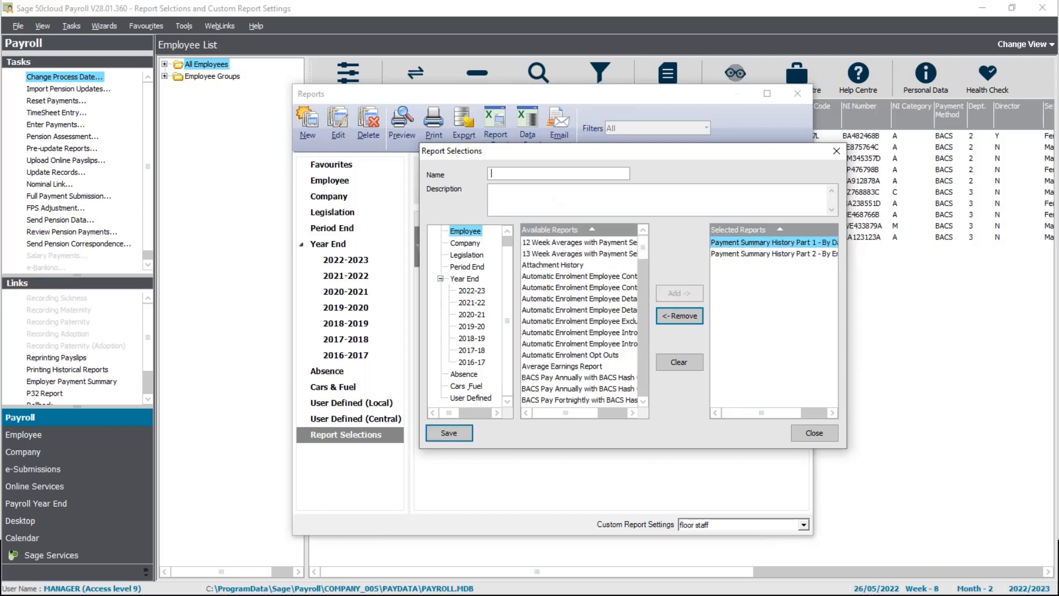
- Name the report selection "Live Demo", describe it as "Reportss for accountant", and save and close it
{"action": "type", "text": "Lib"}
{"action": "key", "text": "BackSpace"}
{"action": "type", "text": "ve Demo"}
{"action": "type", "text": "Repor"}
{"action": "type", "text": "tss f"}
{"action": "type", "text": "or ac"}
{"action": "type", "text": "countat"}
{"action": "key", "text": "BackSpace"}
{"action": "type", "text": "nt"}
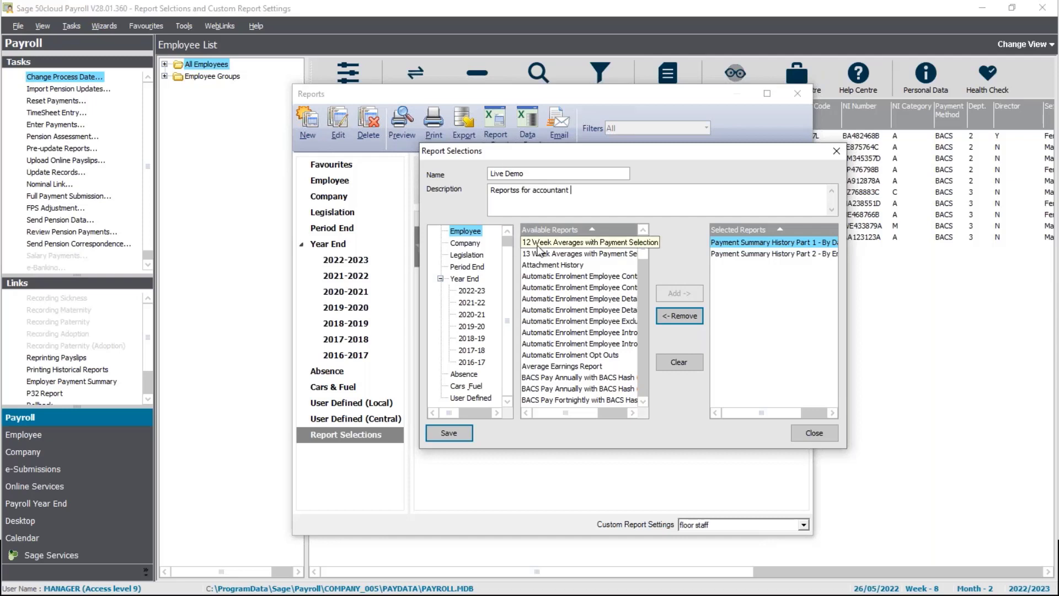
{"action": "left_click", "coordinate": [452, 436]}
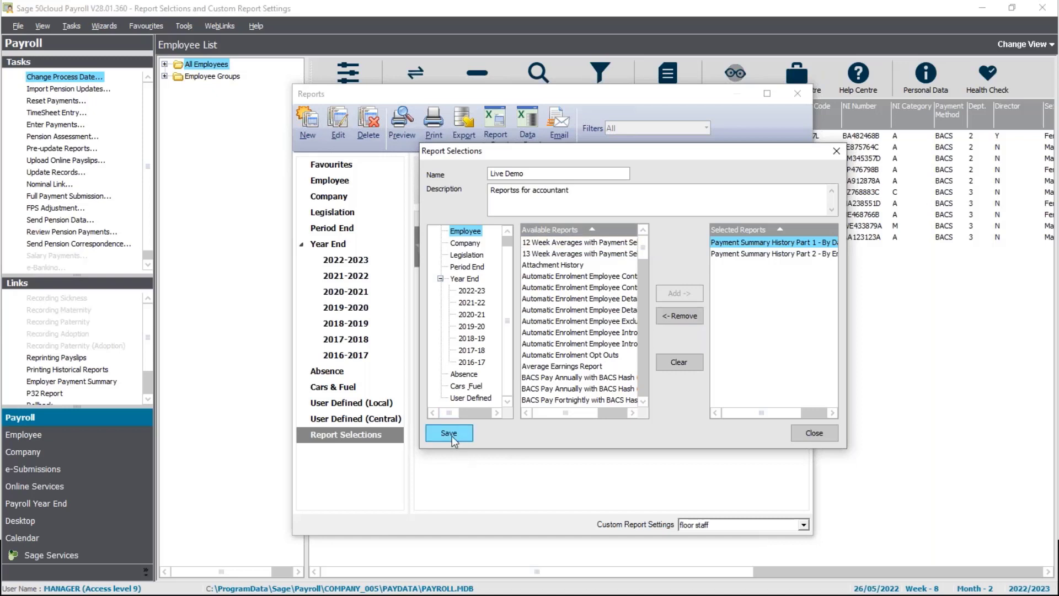
{"action": "left_click", "coordinate": [821, 437]}
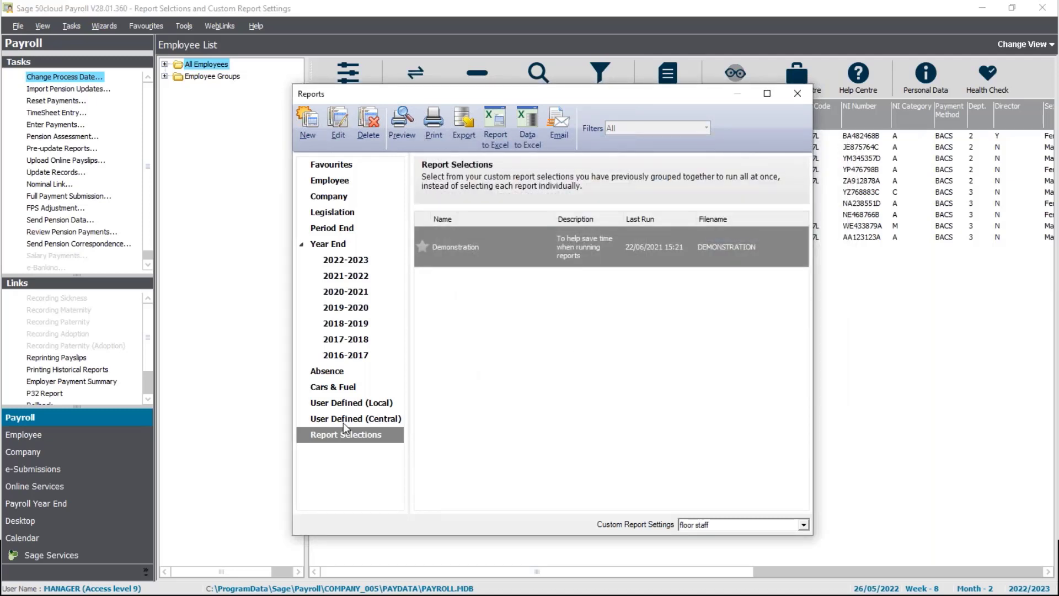
- Refresh the Report Selections list by switching to the User Defined (Central) category and back
{"action": "left_click", "coordinate": [350, 405]}
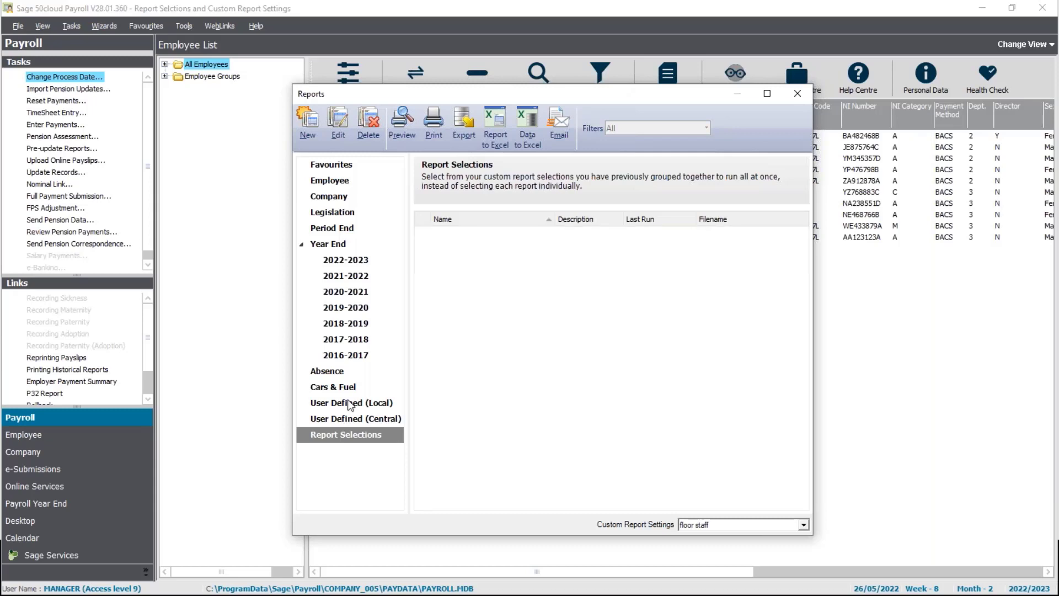
{"action": "left_click", "coordinate": [349, 418]}
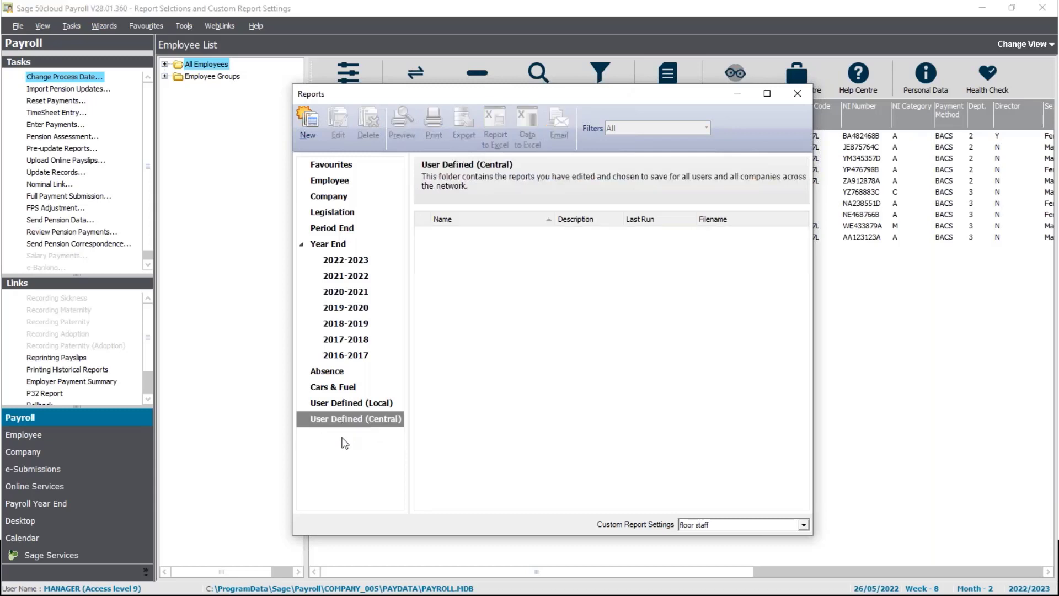
{"action": "left_click", "coordinate": [344, 436]}
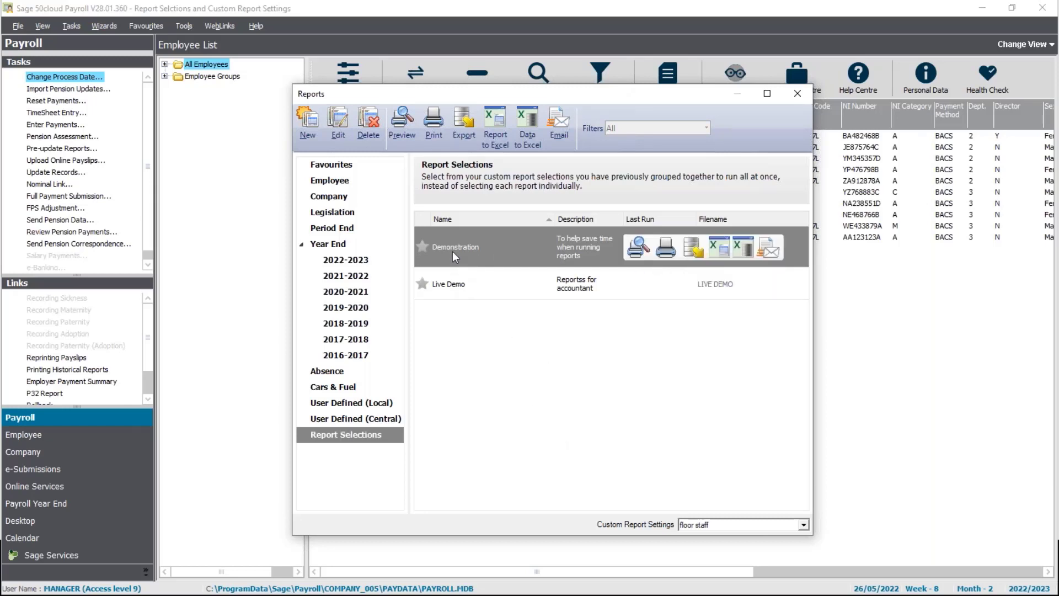
- Edit the Demonstration report selection to remove the Pensions - History report, and save and close it
{"action": "left_click", "coordinate": [341, 129]}
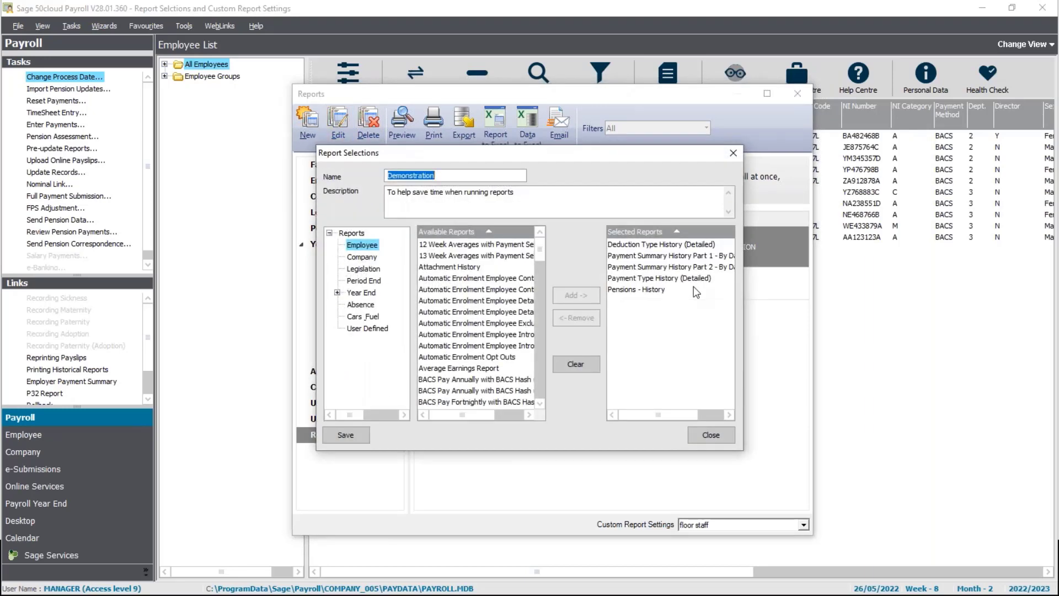
{"action": "left_click", "coordinate": [650, 293]}
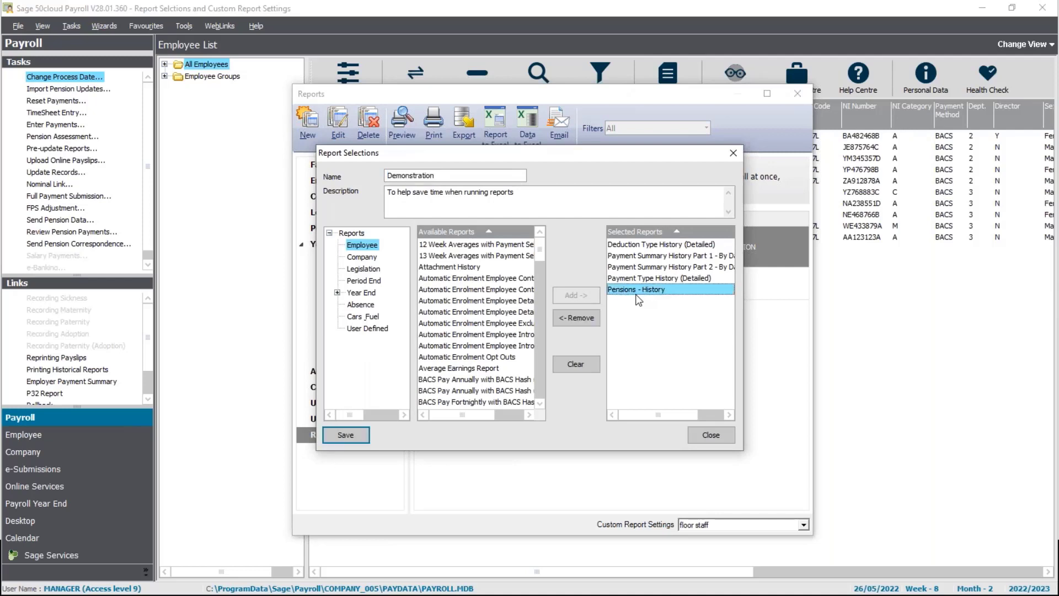
{"action": "left_click", "coordinate": [585, 319]}
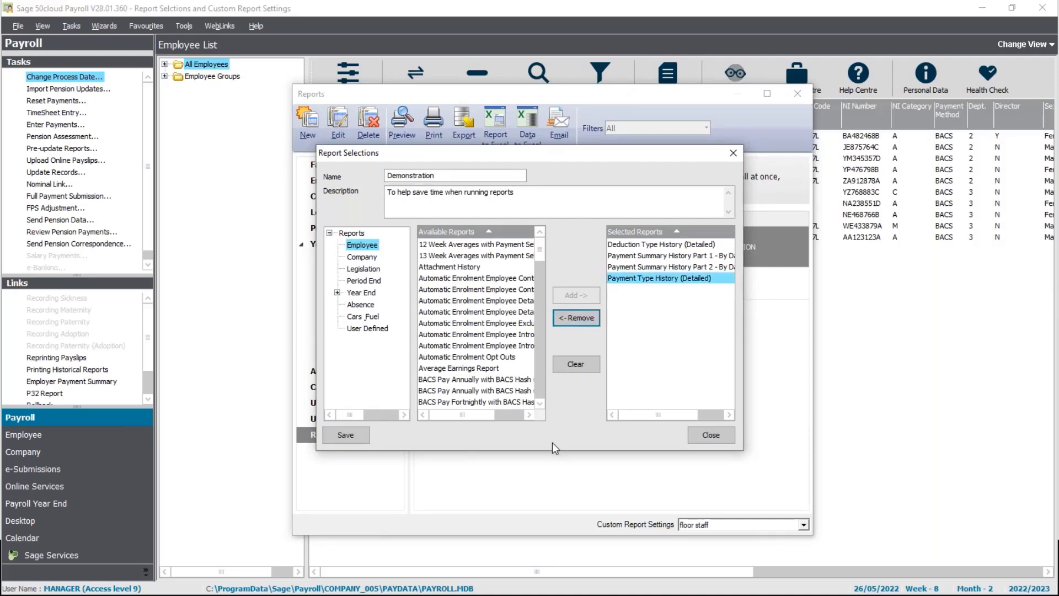
{"action": "left_click", "coordinate": [347, 436]}
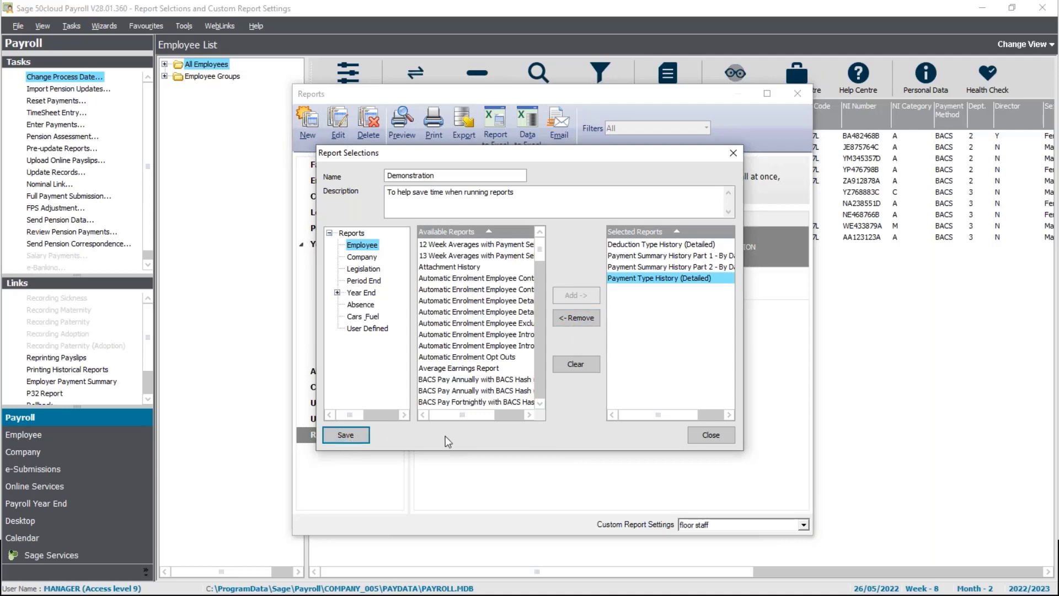
{"action": "left_click", "coordinate": [707, 435]}
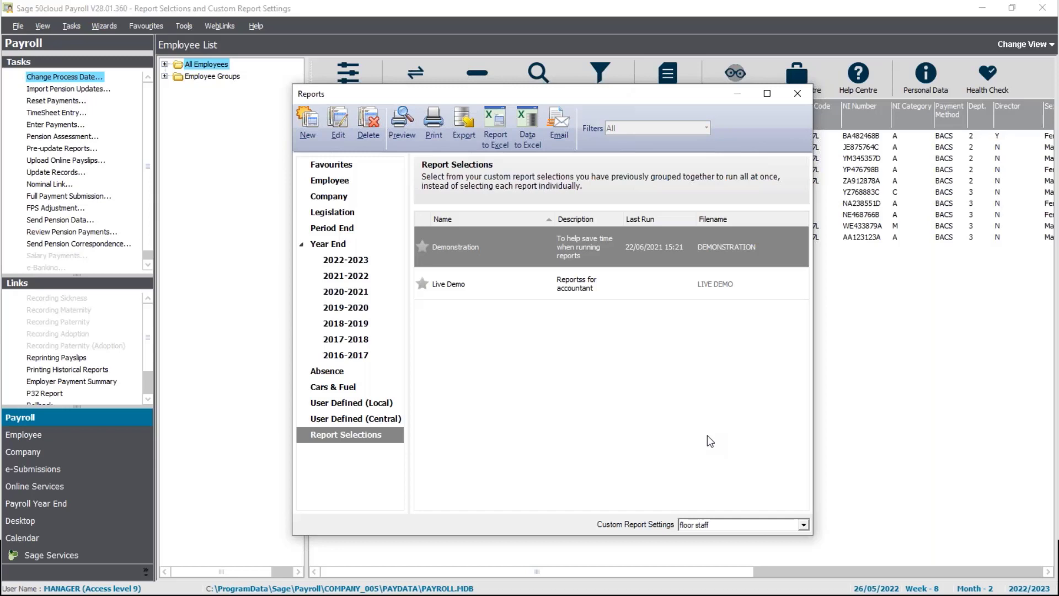
- Preview the Demonstration report selection using the default batch criteria, and maximise the preview window
{"action": "mouse_move", "coordinate": [528, 241]}
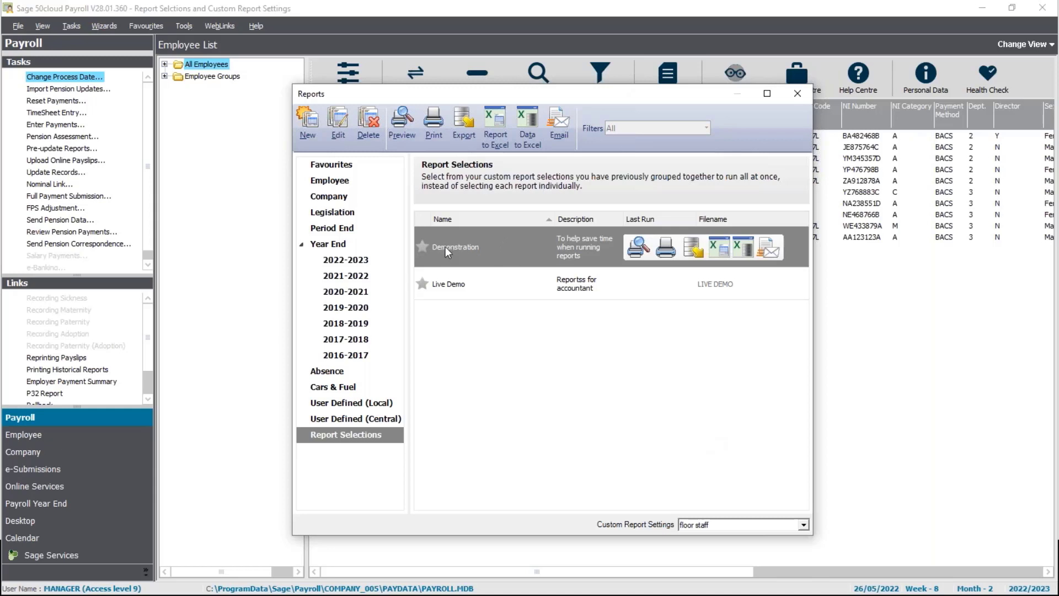
{"action": "left_click", "coordinate": [639, 248]}
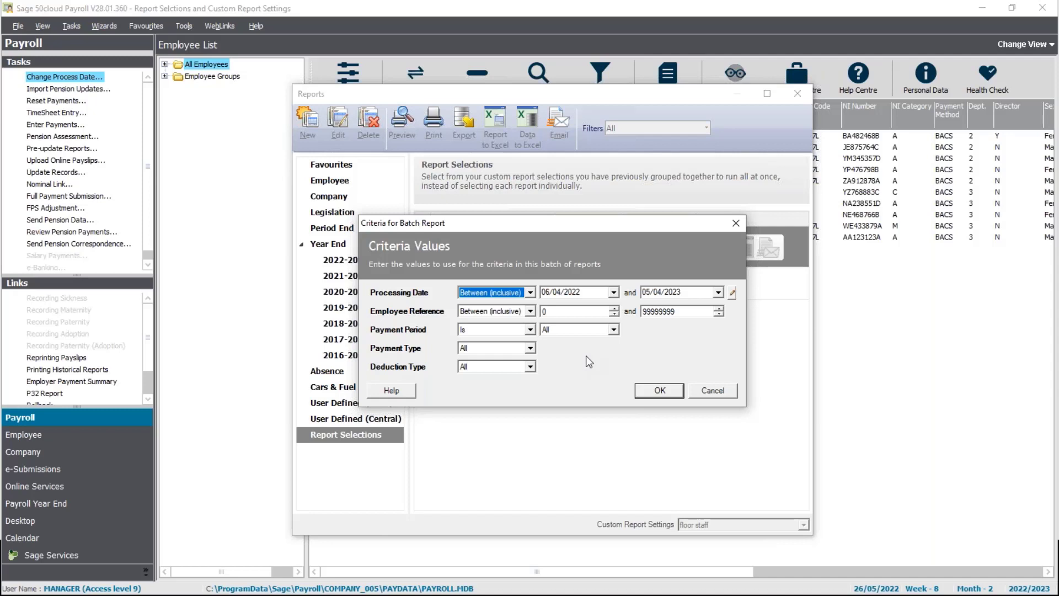
{"action": "left_click_drag", "start_coordinate": [527, 227], "coordinate": [544, 200]}
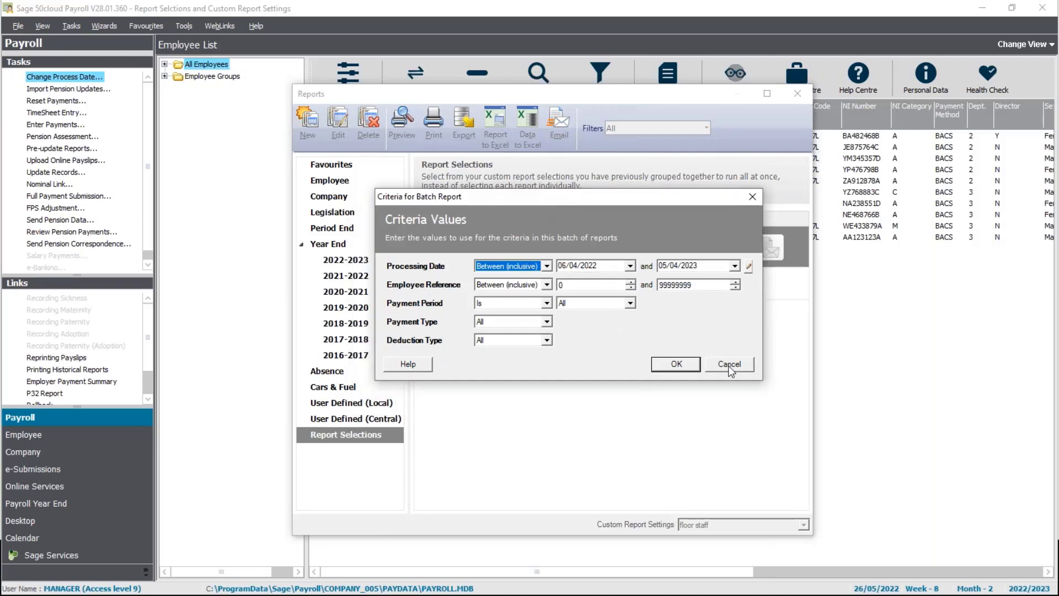
{"action": "left_click", "coordinate": [688, 367]}
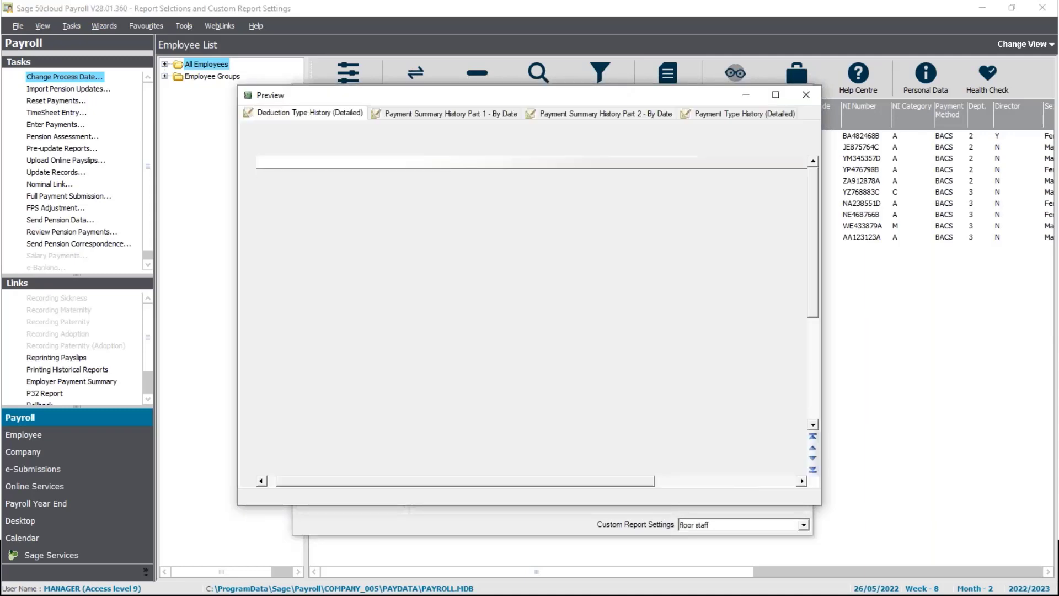
{"action": "left_click", "coordinate": [776, 96]}
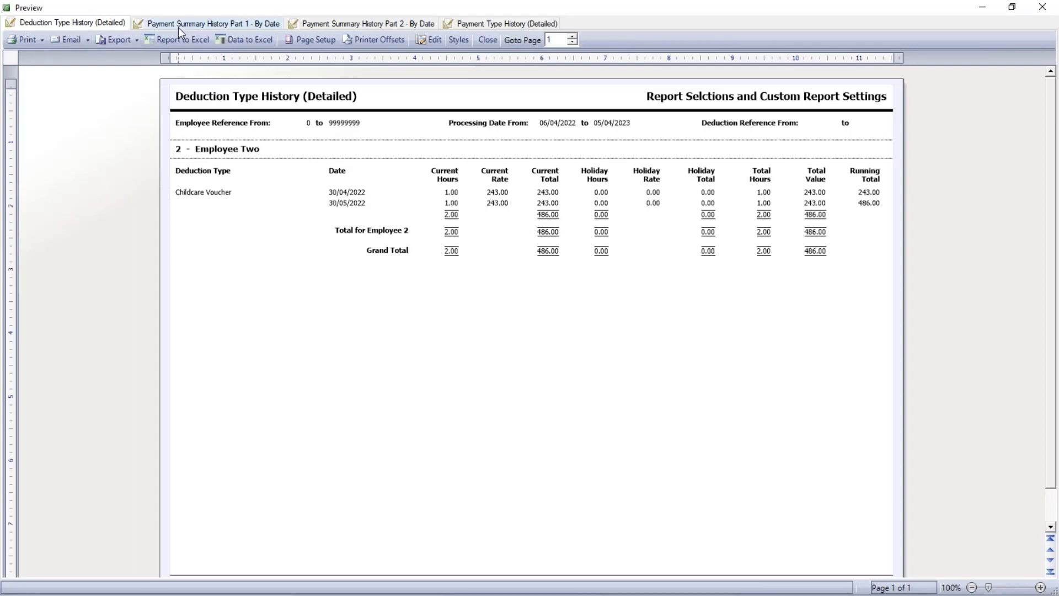
- Look through the Payment Summary and Payment Type History previews, return to Deduction Type History (Detailed), and show its print options
{"action": "left_click", "coordinate": [252, 23]}
{"action": "left_click", "coordinate": [333, 25]}
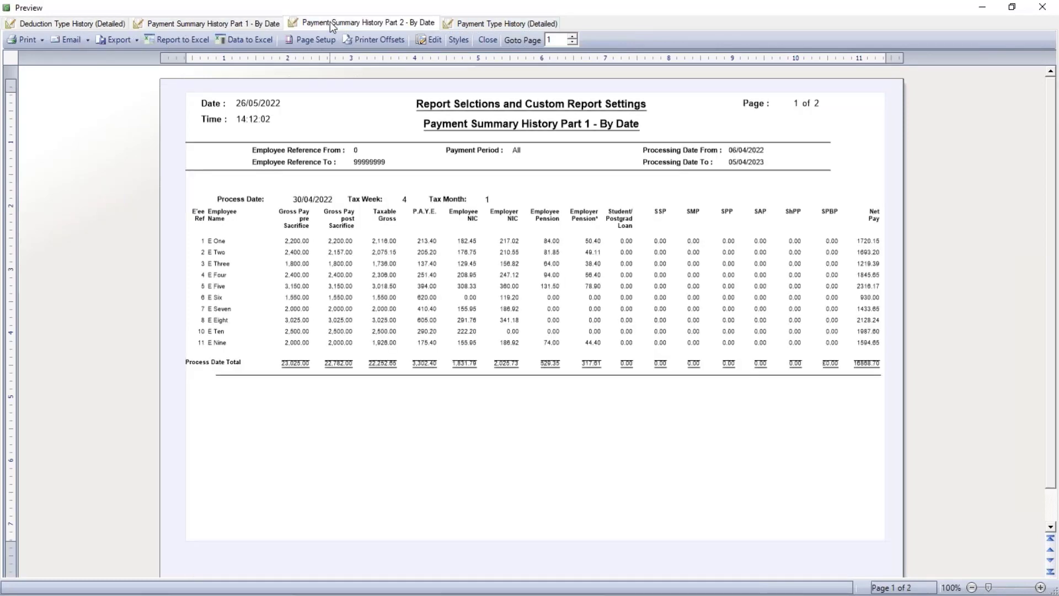
{"action": "left_click", "coordinate": [485, 25]}
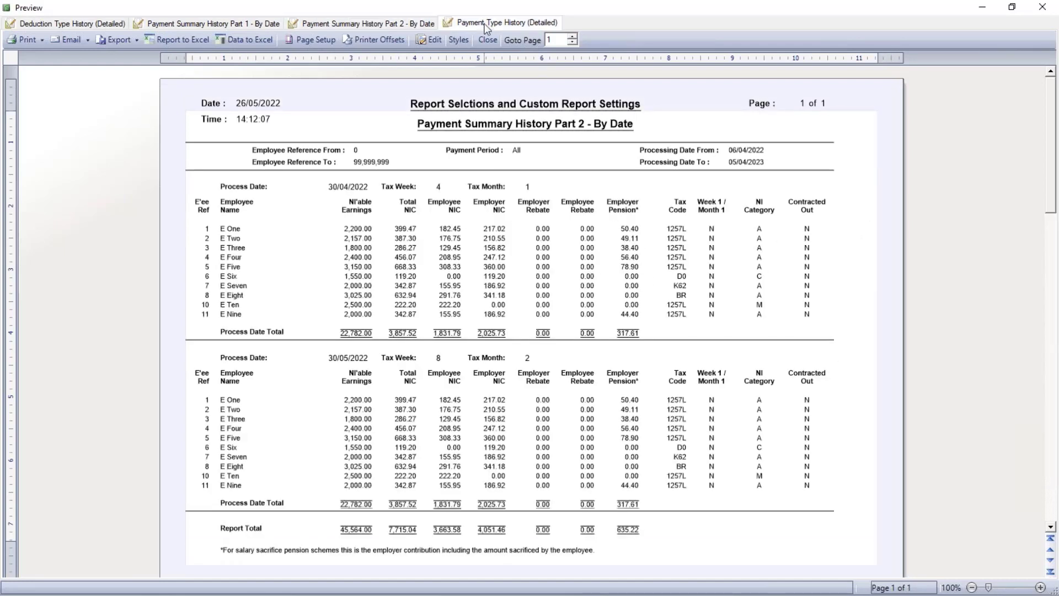
{"action": "left_click", "coordinate": [45, 23]}
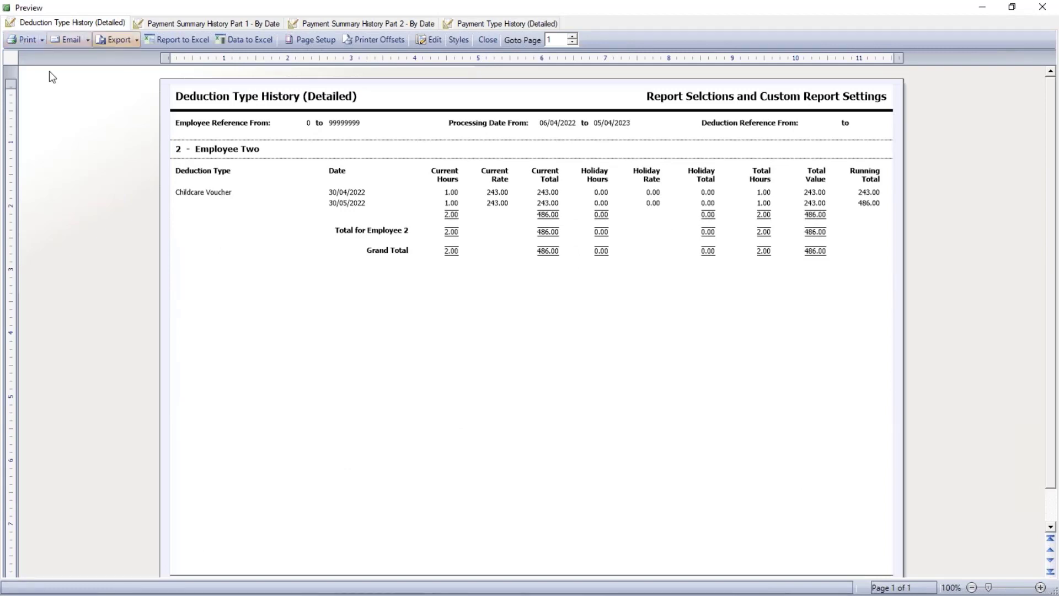
{"action": "left_click", "coordinate": [42, 39]}
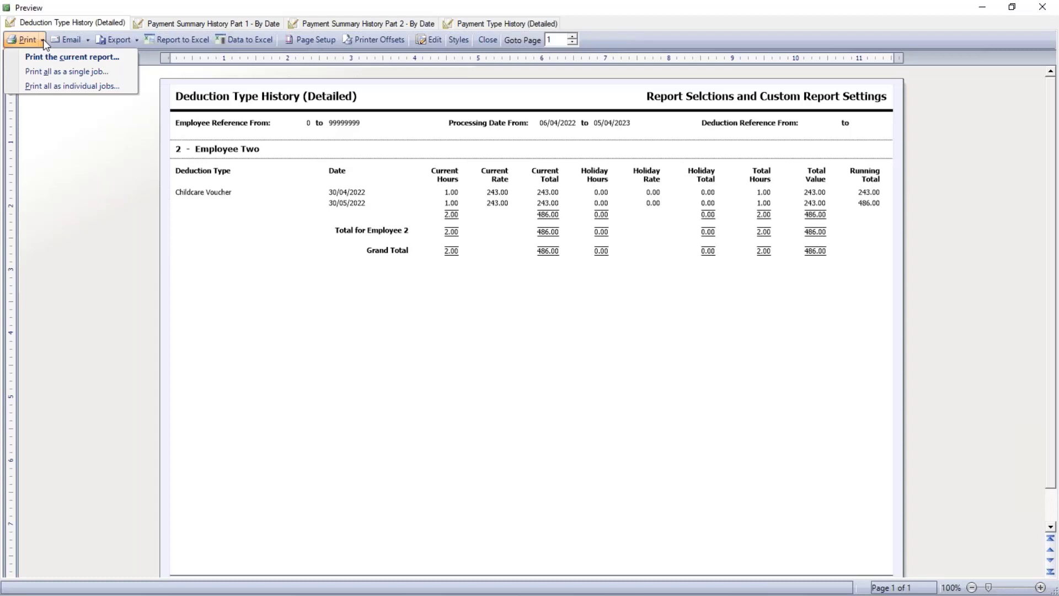
- Review the export and email options for the Deduction Type History (Detailed) preview, and close the preview window
{"action": "left_click", "coordinate": [91, 193]}
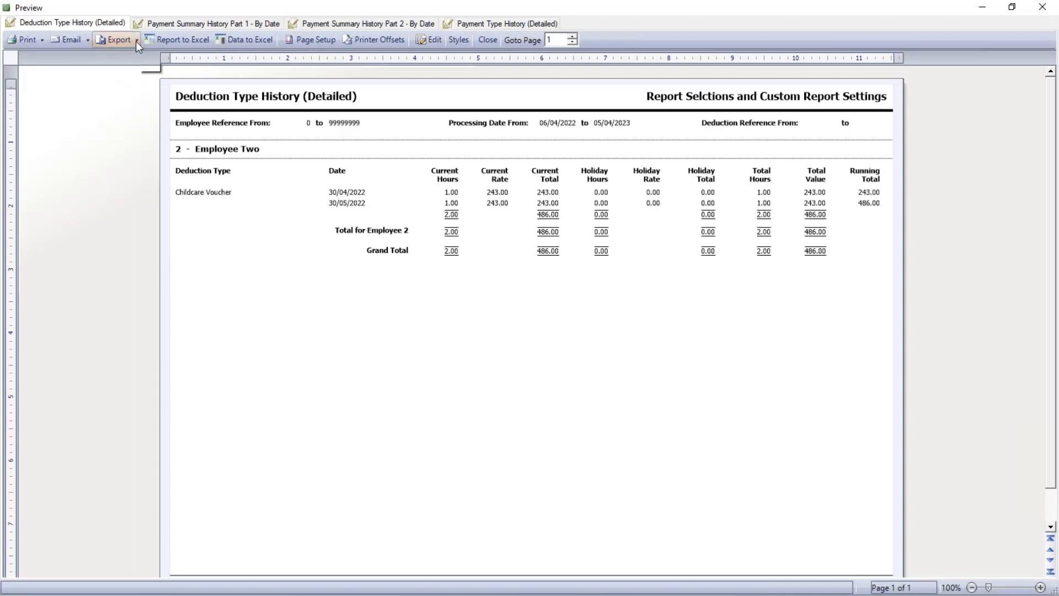
{"action": "left_click", "coordinate": [136, 41]}
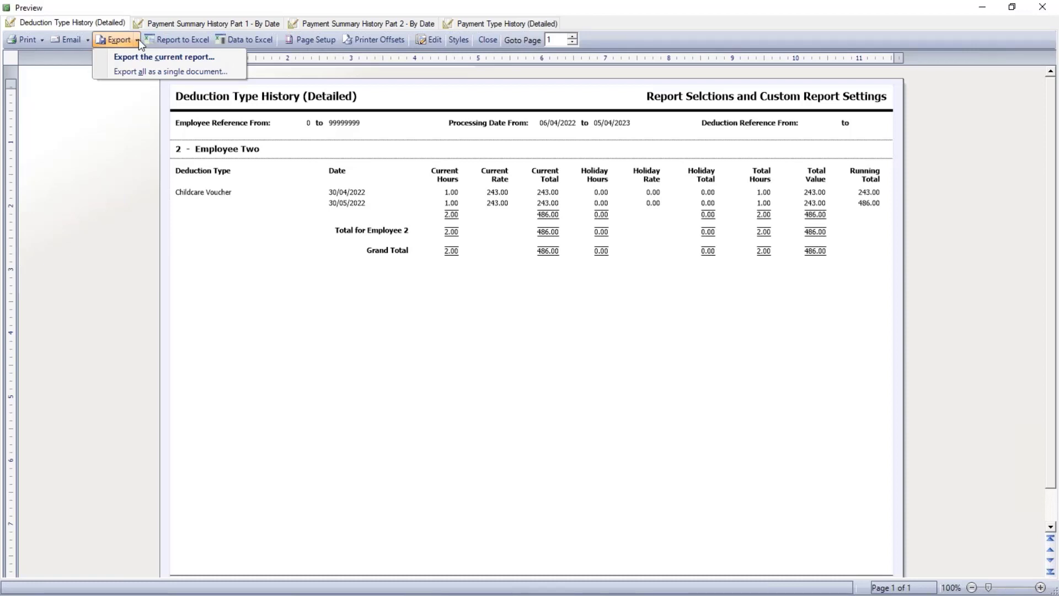
{"action": "left_click", "coordinate": [65, 167]}
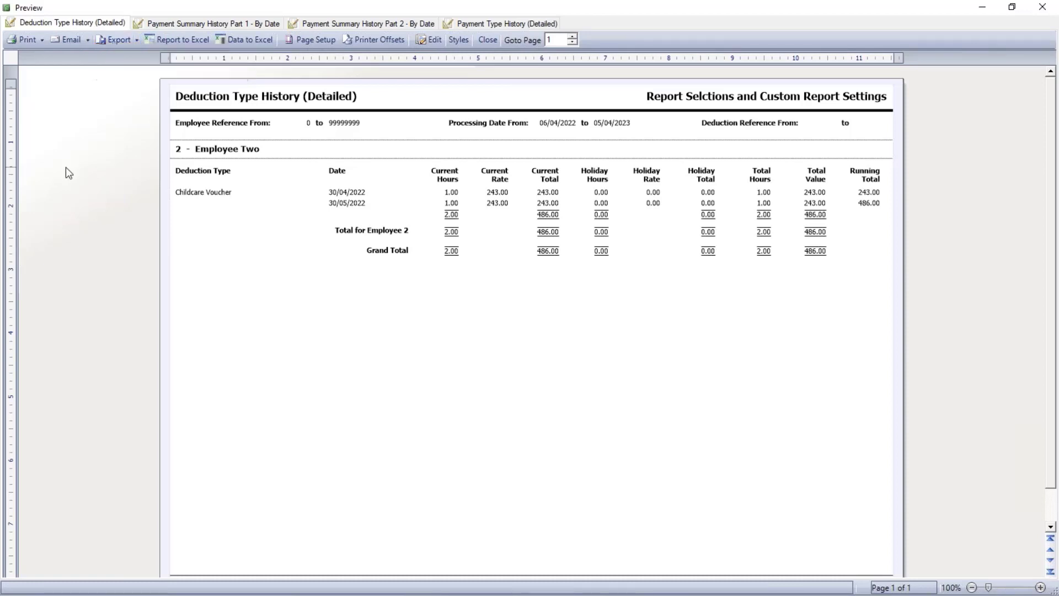
{"action": "left_click", "coordinate": [89, 39]}
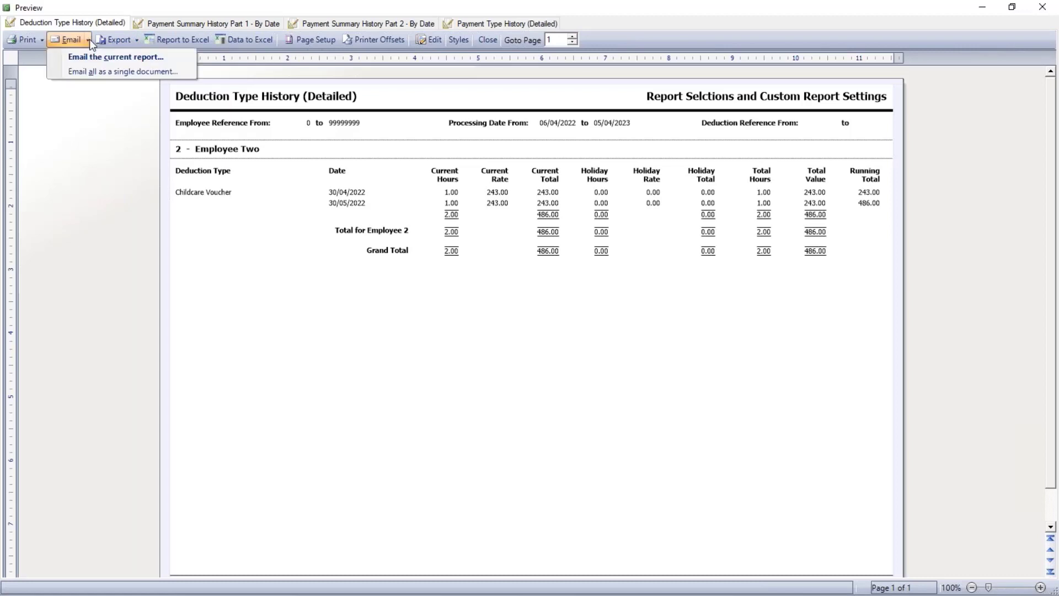
{"action": "left_click", "coordinate": [105, 242]}
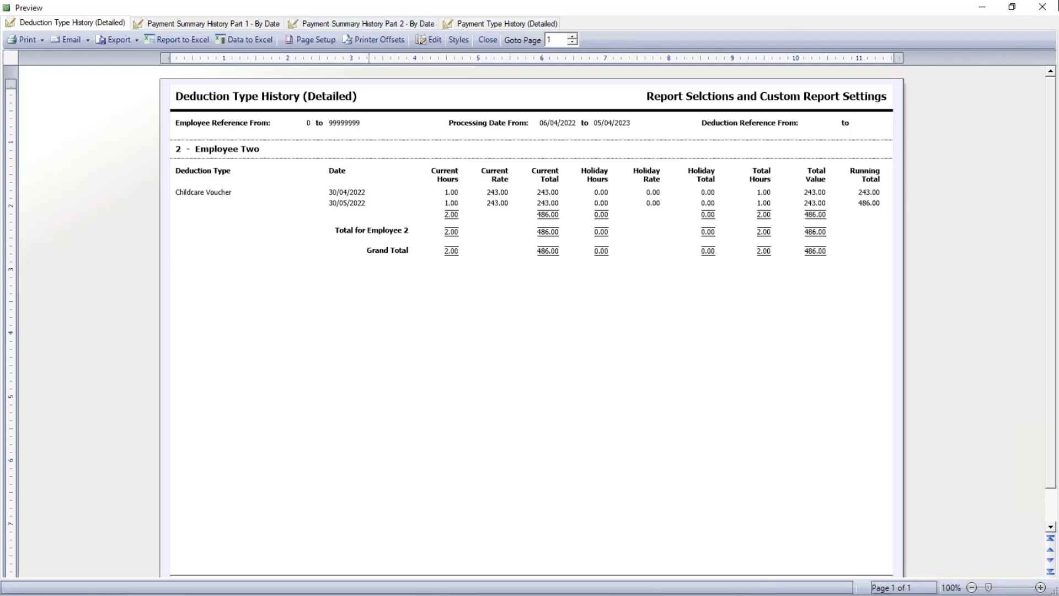
{"action": "left_click", "coordinate": [1042, 6]}
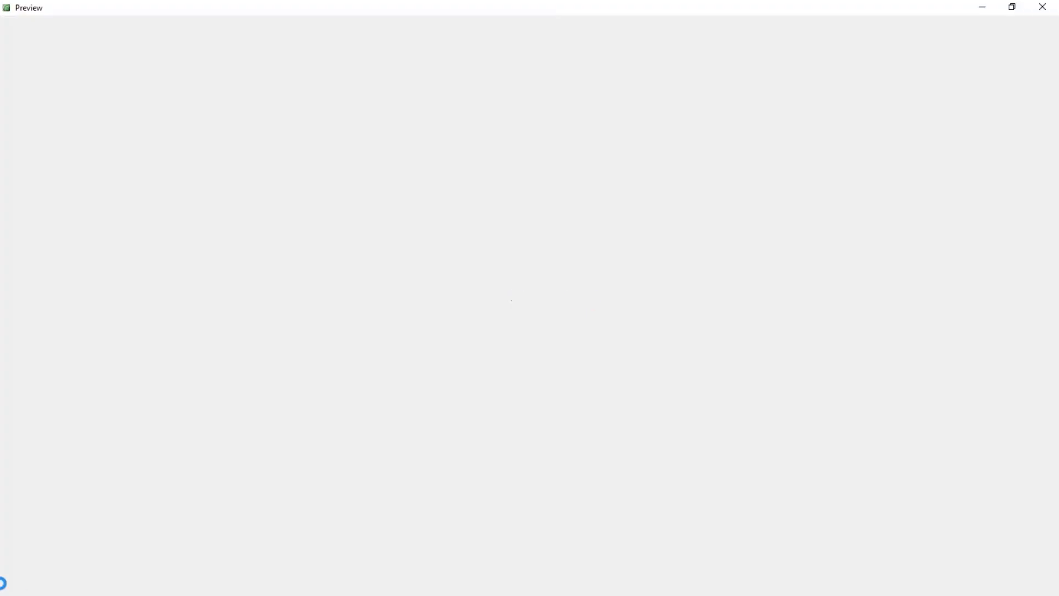
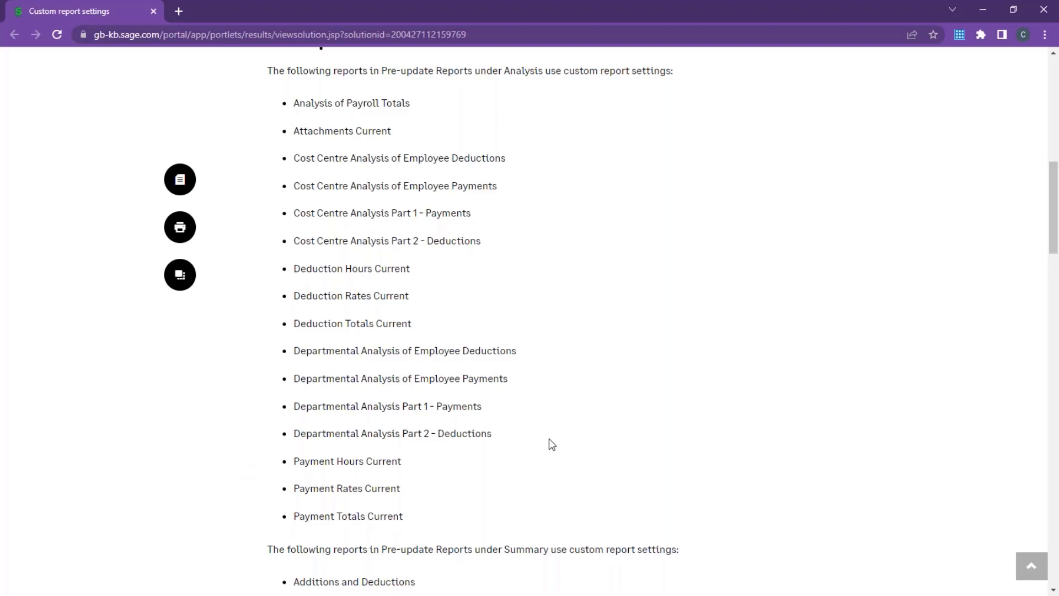
- Read the Sage Knowledgebase article on custom report settings, covering its description and the list of reports that use them
{"action": "scroll", "coordinate": [548, 439], "scroll_direction": "down", "scroll_amount": 1}
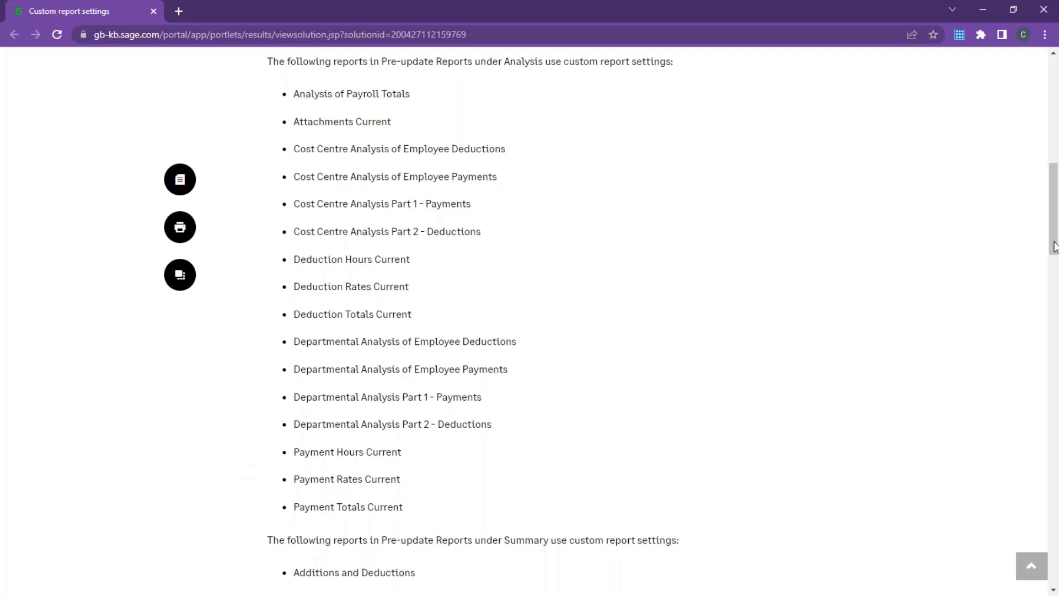
{"action": "left_click_drag", "start_coordinate": [1055, 247], "coordinate": [845, 314]}
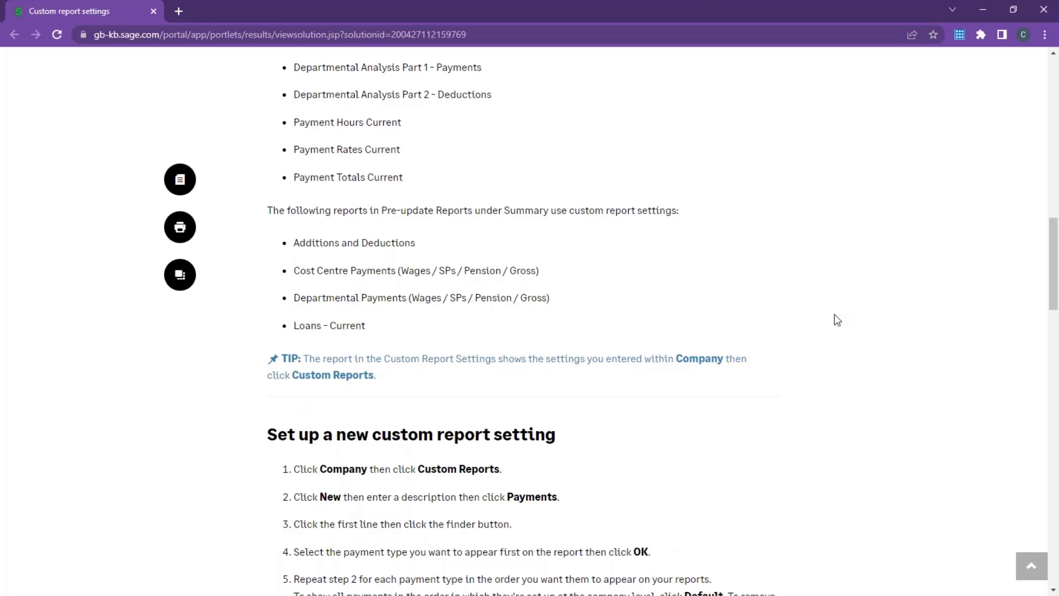
{"action": "left_click_drag", "start_coordinate": [1054, 297], "coordinate": [1054, 250]}
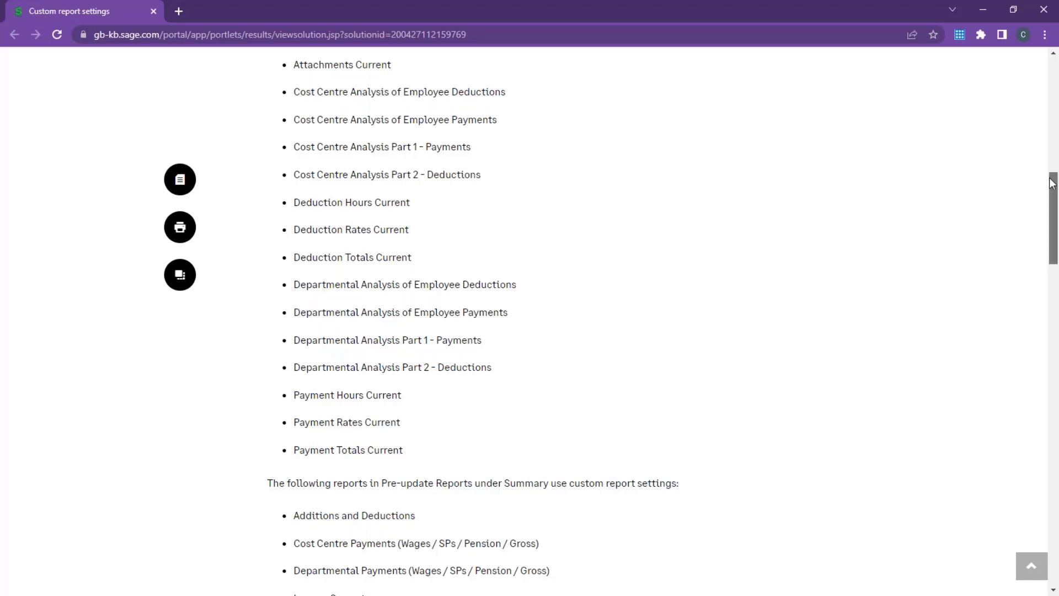
{"action": "left_click_drag", "start_coordinate": [1049, 178], "coordinate": [1054, 65]}
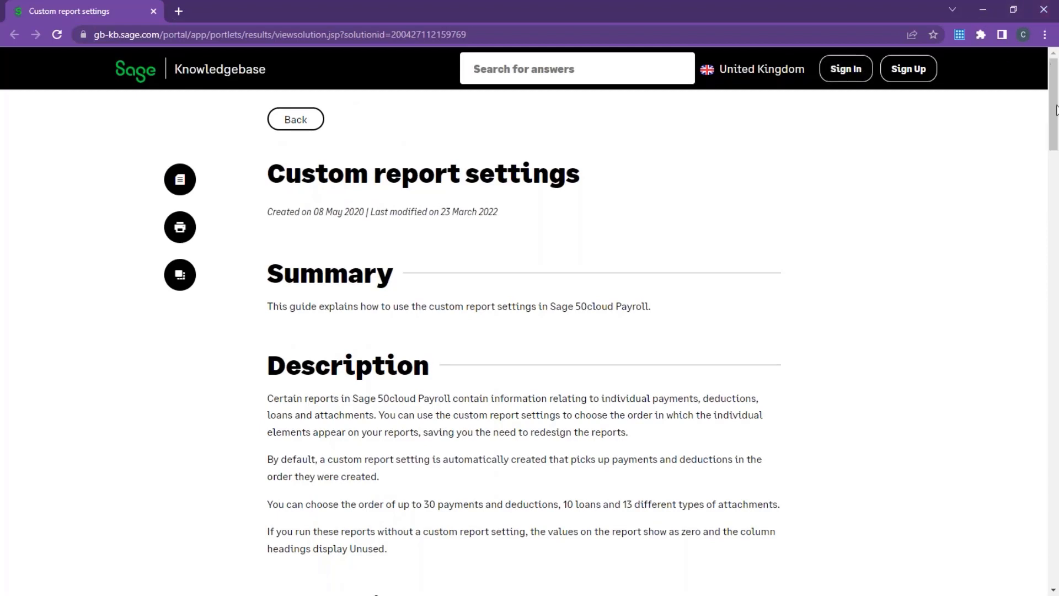
{"action": "scroll", "coordinate": [1055, 235], "scroll_direction": "down", "scroll_amount": 5}
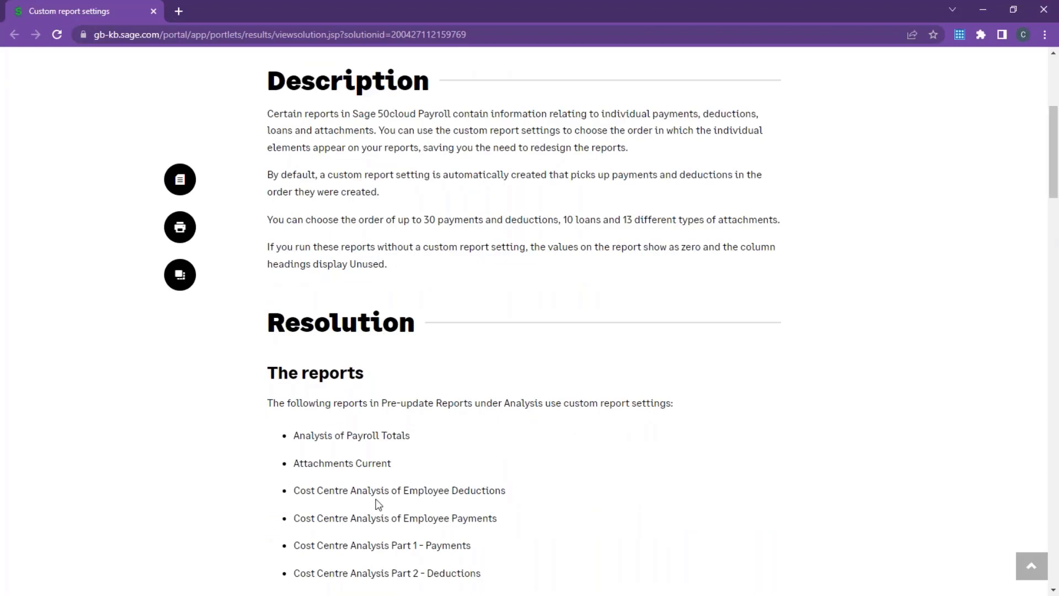
{"action": "scroll", "coordinate": [378, 503], "scroll_direction": "down", "scroll_amount": 1}
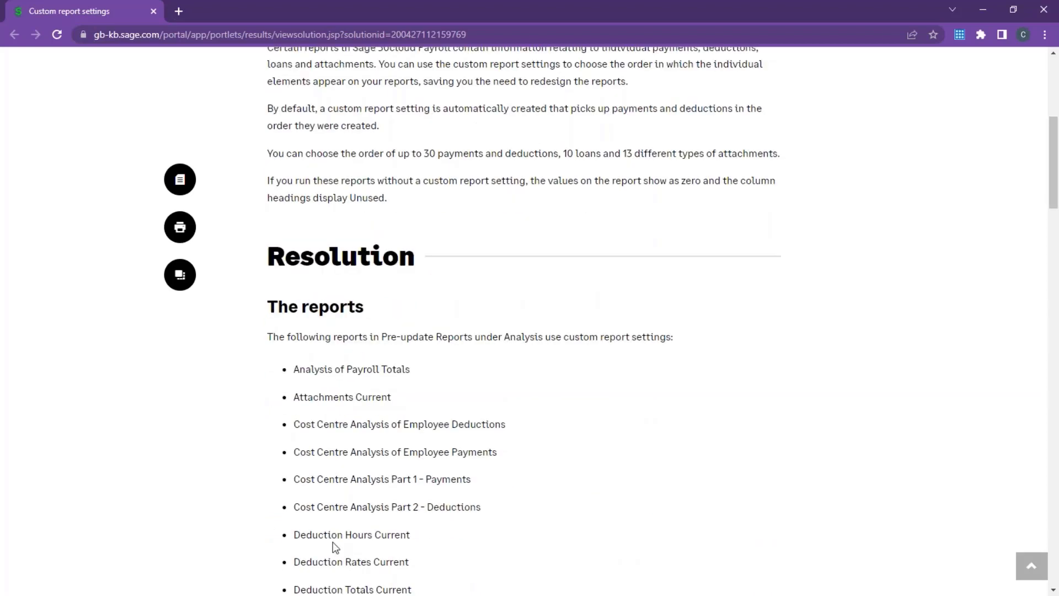
{"action": "scroll", "coordinate": [437, 527], "scroll_direction": "down", "scroll_amount": 3}
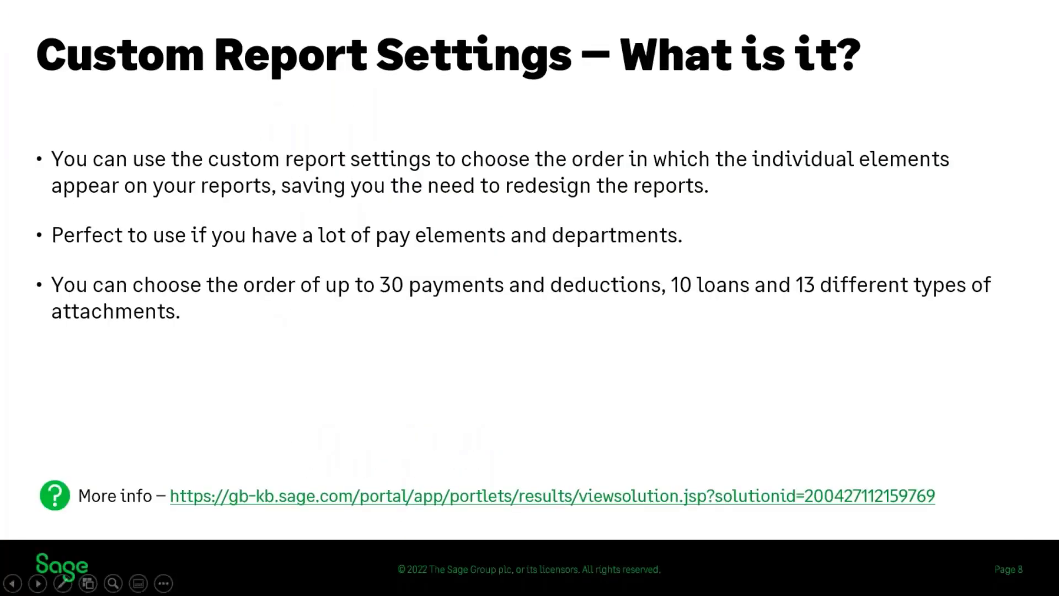
{"action": "key", "text": "Right"}
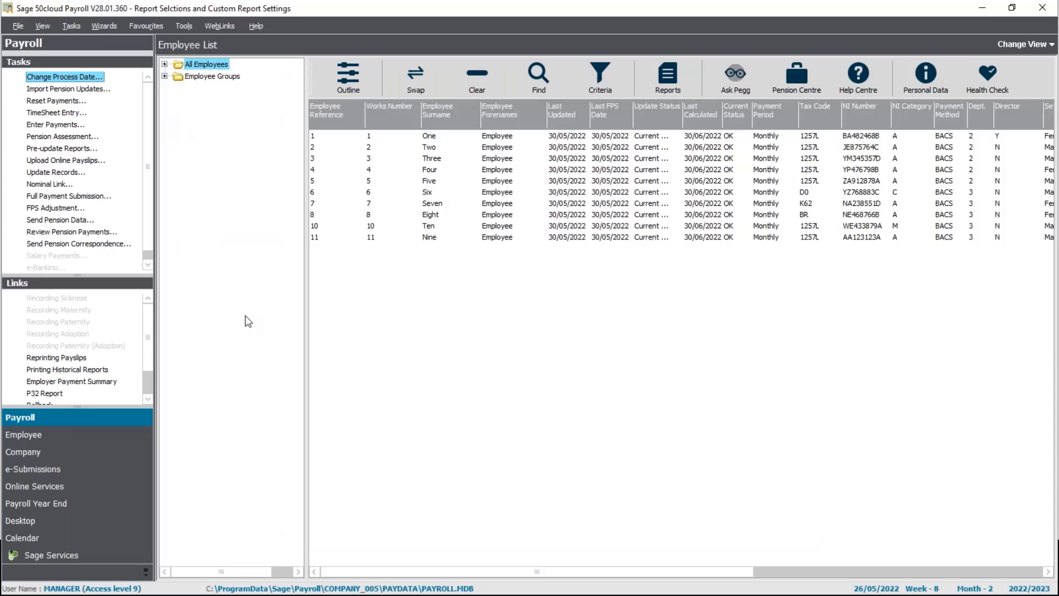
- Open the company's custom report settings and make back office the current custom report setting
{"action": "left_click", "coordinate": [42, 459]}
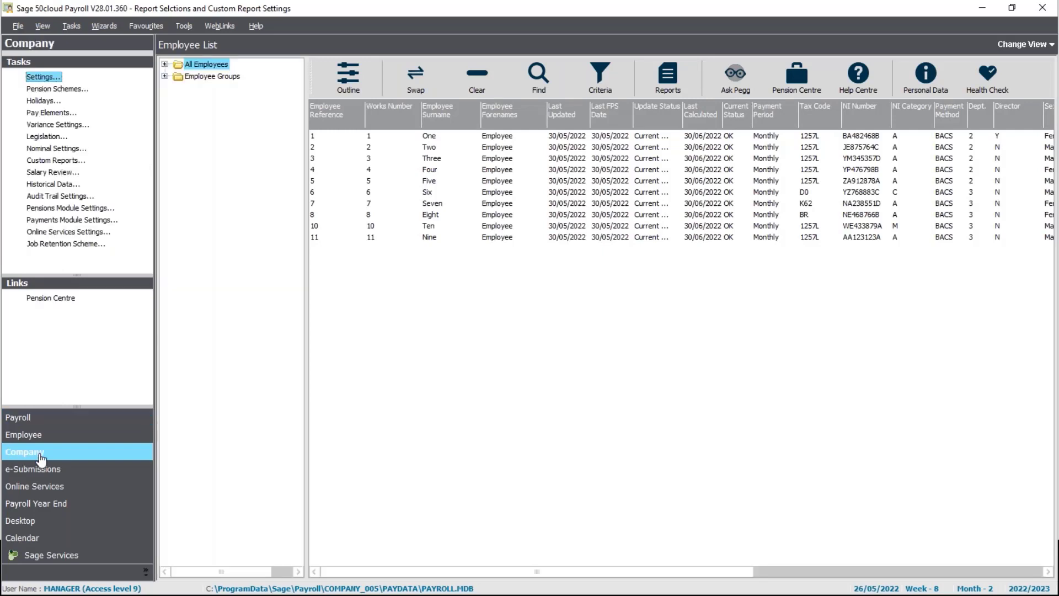
{"action": "left_click", "coordinate": [58, 160]}
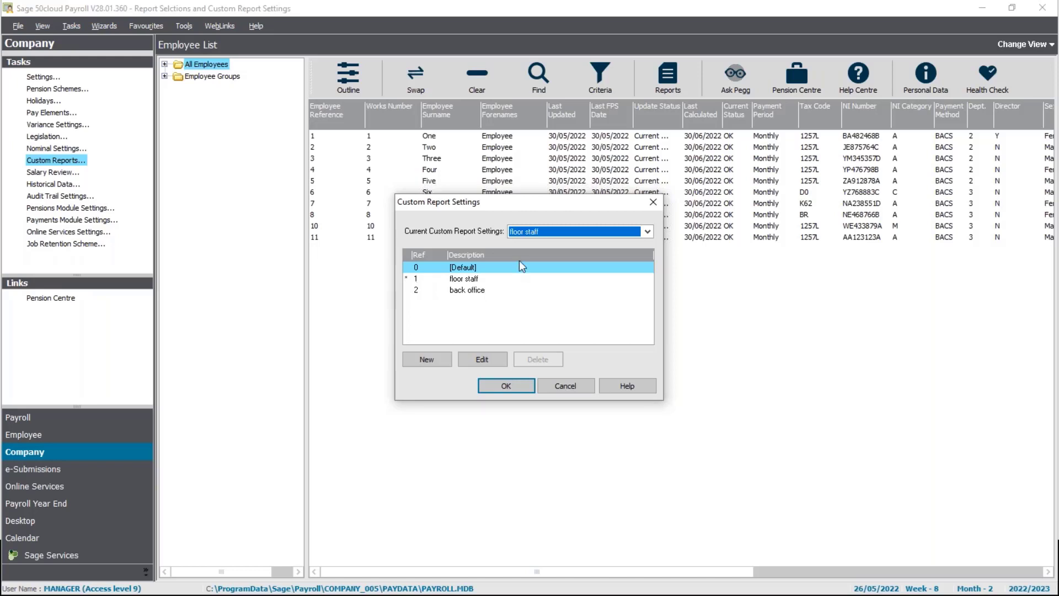
{"action": "left_click", "coordinate": [645, 232]}
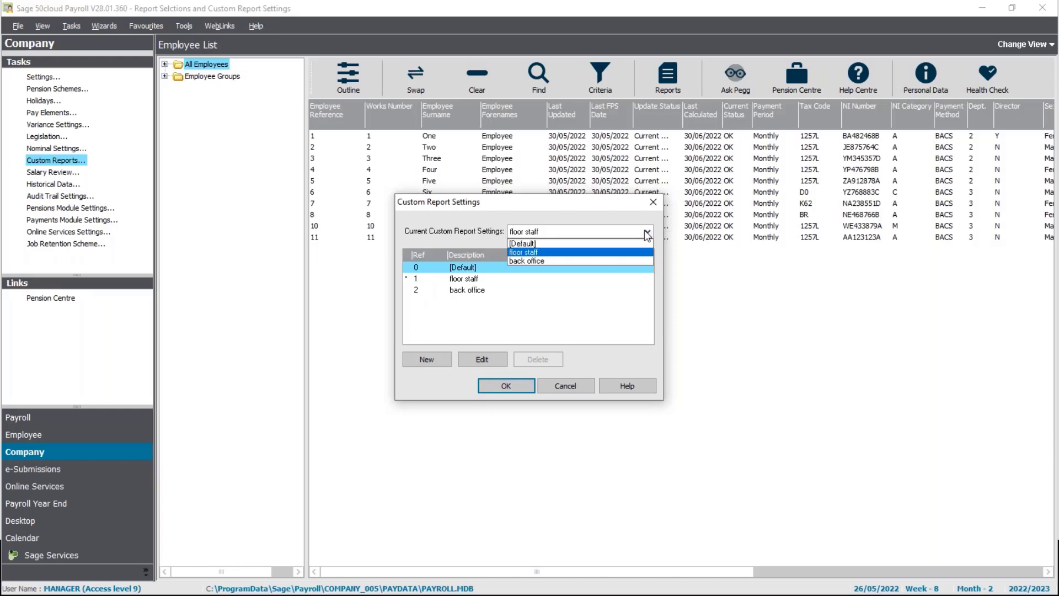
{"action": "left_click", "coordinate": [619, 260]}
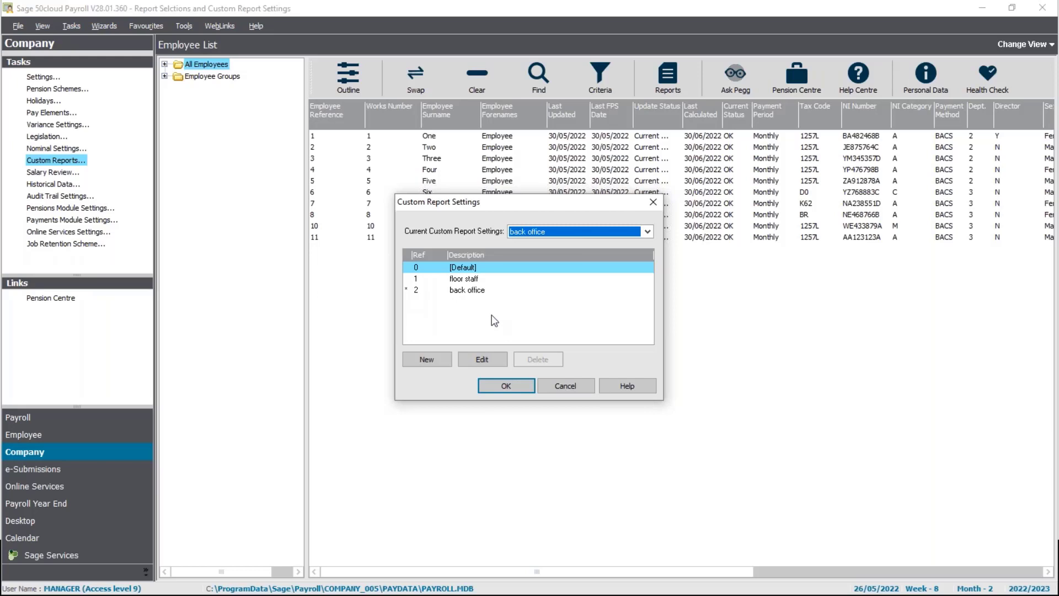
- Open the back office custom report setting for editing and reposition its dialog
{"action": "left_click", "coordinate": [475, 280]}
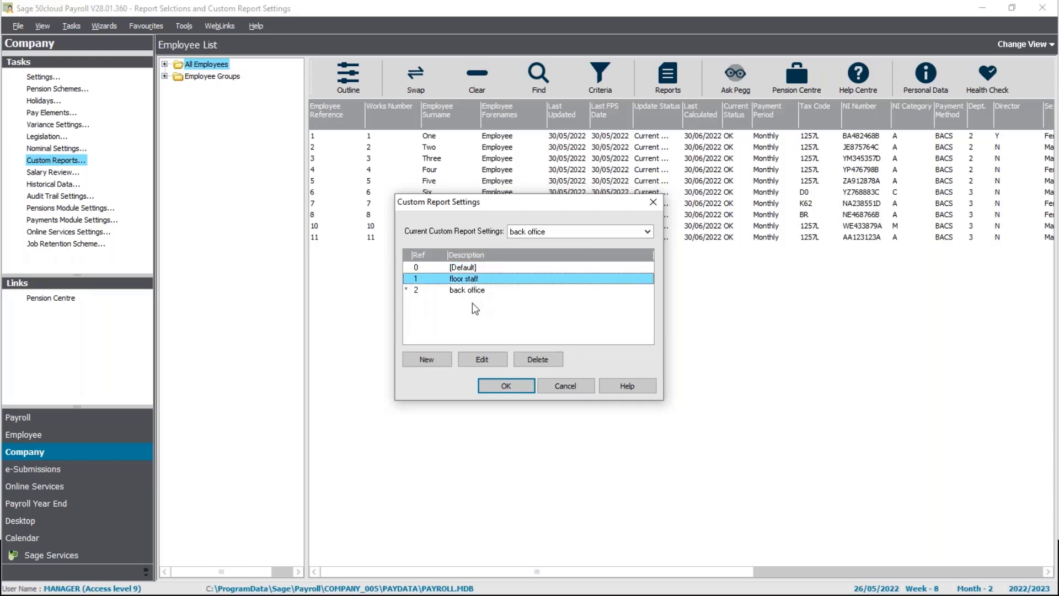
{"action": "left_click", "coordinate": [477, 290]}
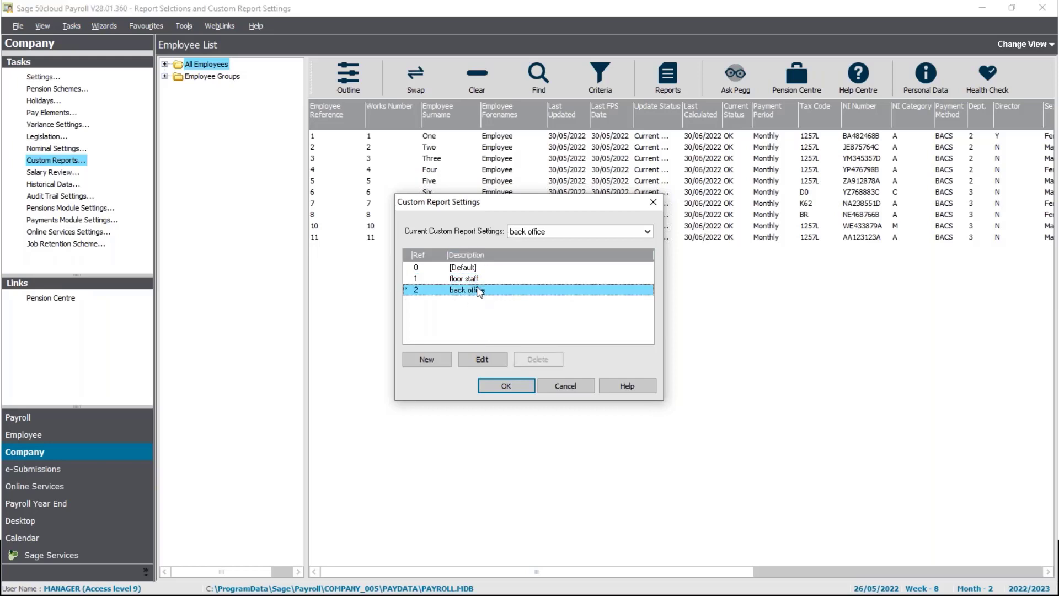
{"action": "left_click", "coordinate": [486, 359]}
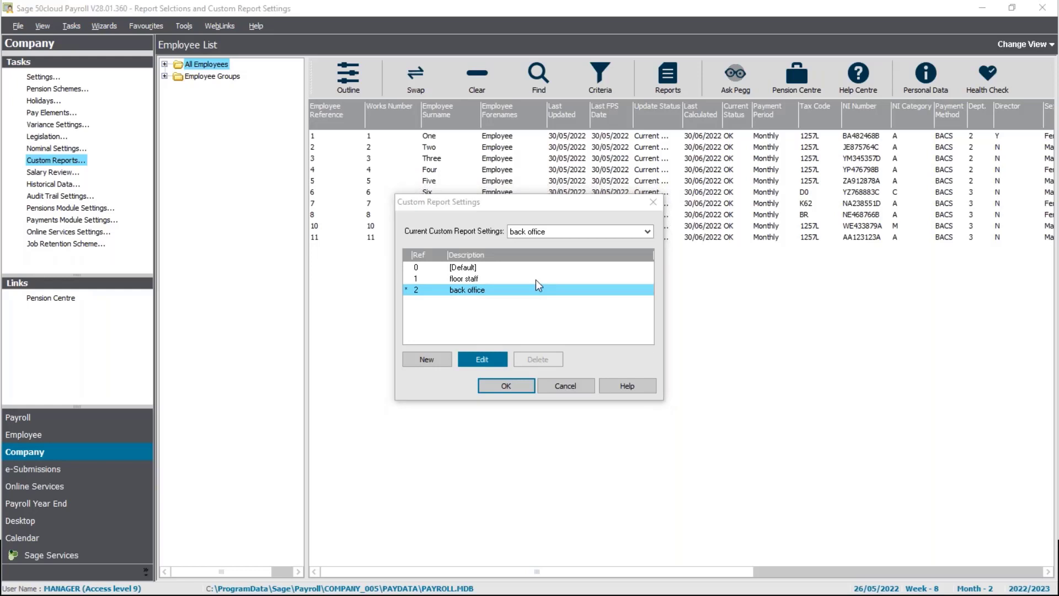
{"action": "left_click_drag", "start_coordinate": [538, 207], "coordinate": [734, 211]}
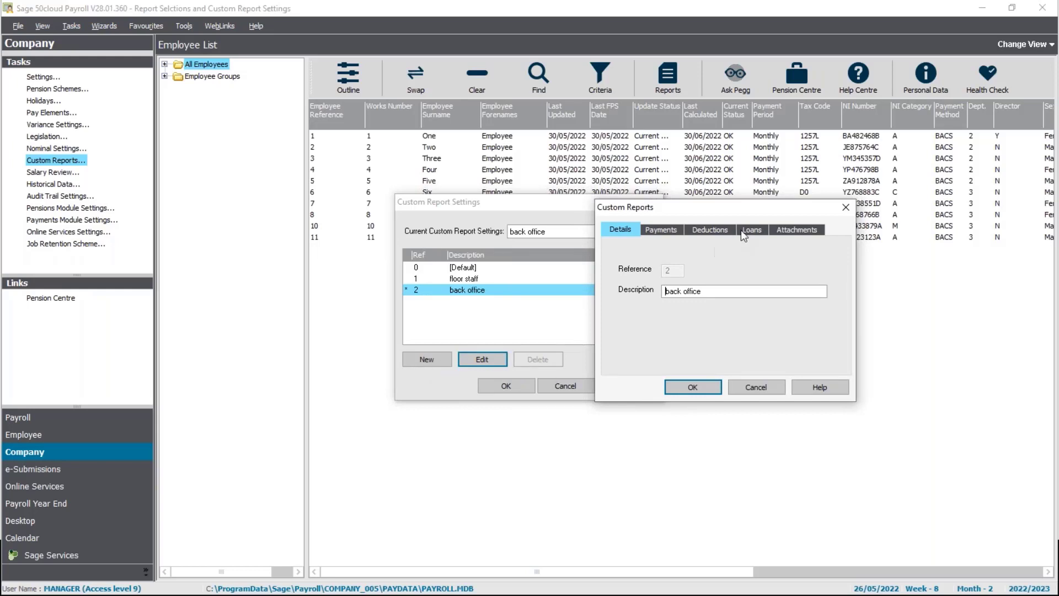
{"action": "left_click_drag", "start_coordinate": [782, 210], "coordinate": [619, 212]}
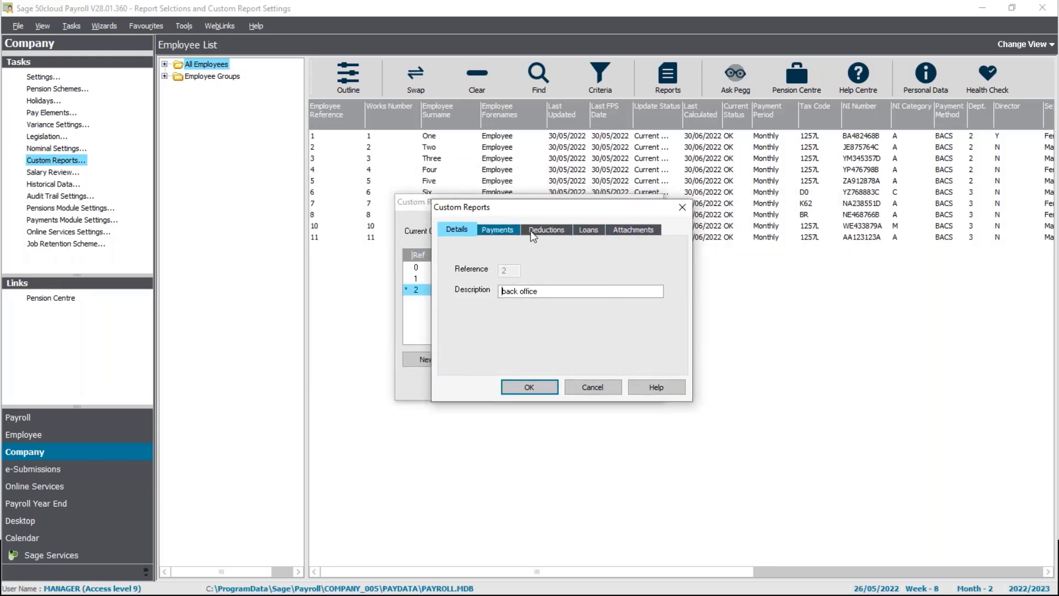
- Look through the payment, deduction, loan and attachment types assigned to the back office custom report
{"action": "left_click", "coordinate": [507, 233]}
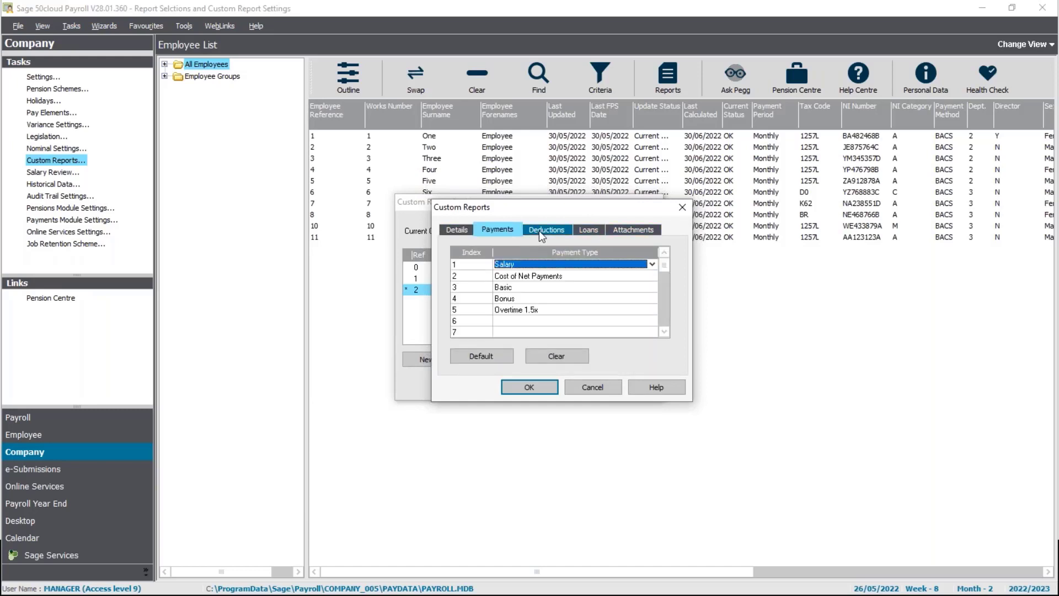
{"action": "left_click", "coordinate": [539, 231]}
{"action": "left_click", "coordinate": [596, 232]}
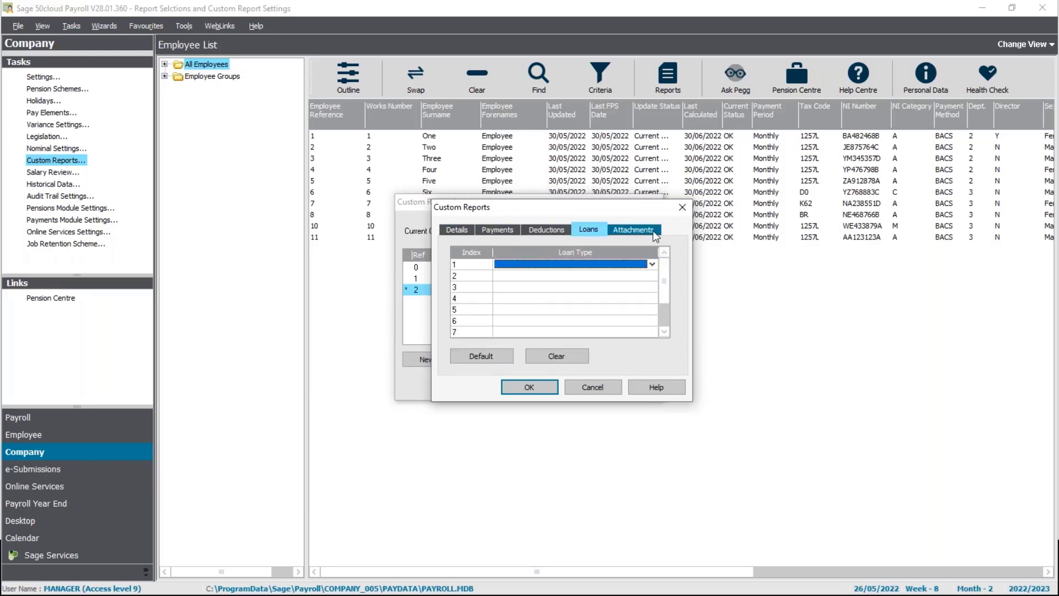
{"action": "left_click", "coordinate": [633, 229]}
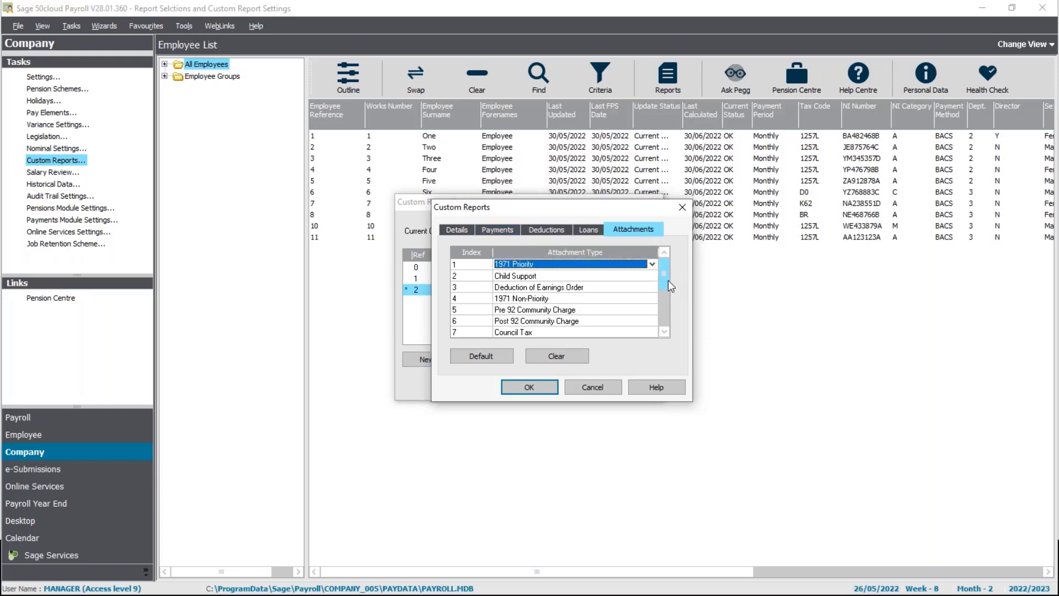
{"action": "left_click", "coordinate": [504, 355]}
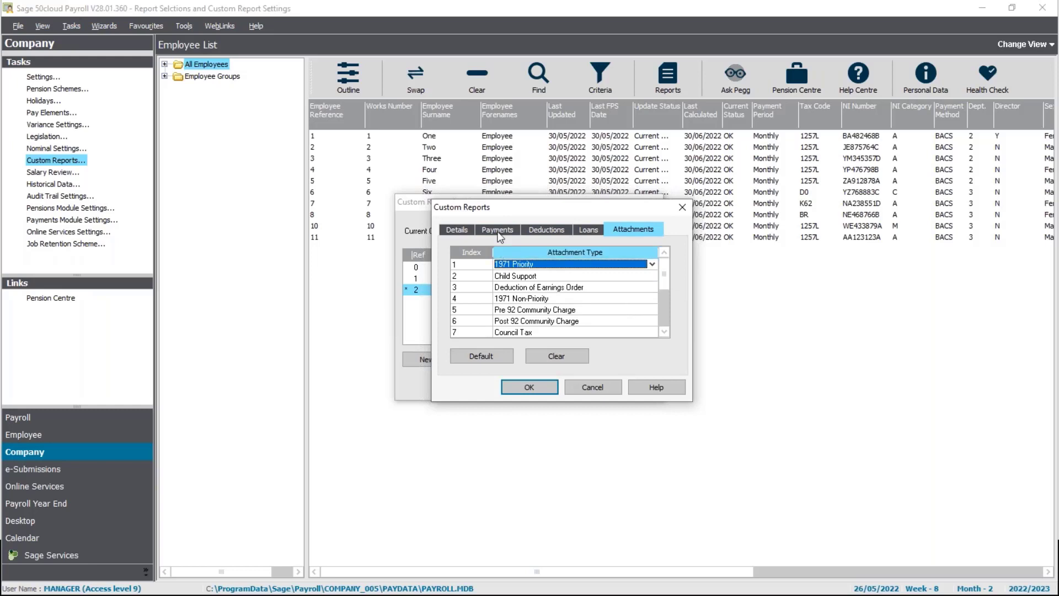
- Examine the back office payment order, view the payment types available for index 17, and dismiss the selection list
{"action": "left_click", "coordinate": [496, 230]}
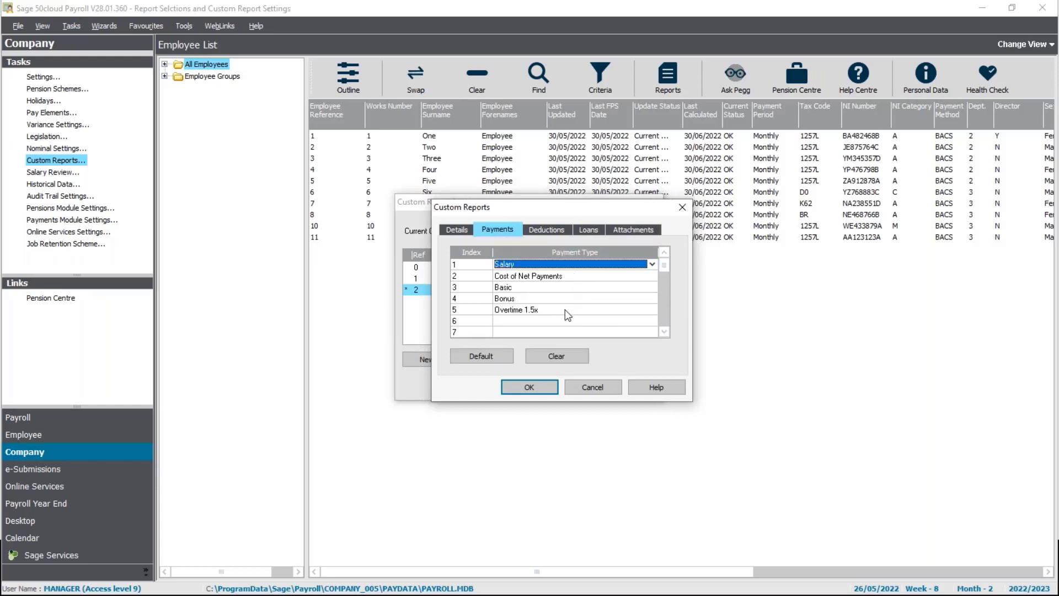
{"action": "left_click", "coordinate": [663, 331]}
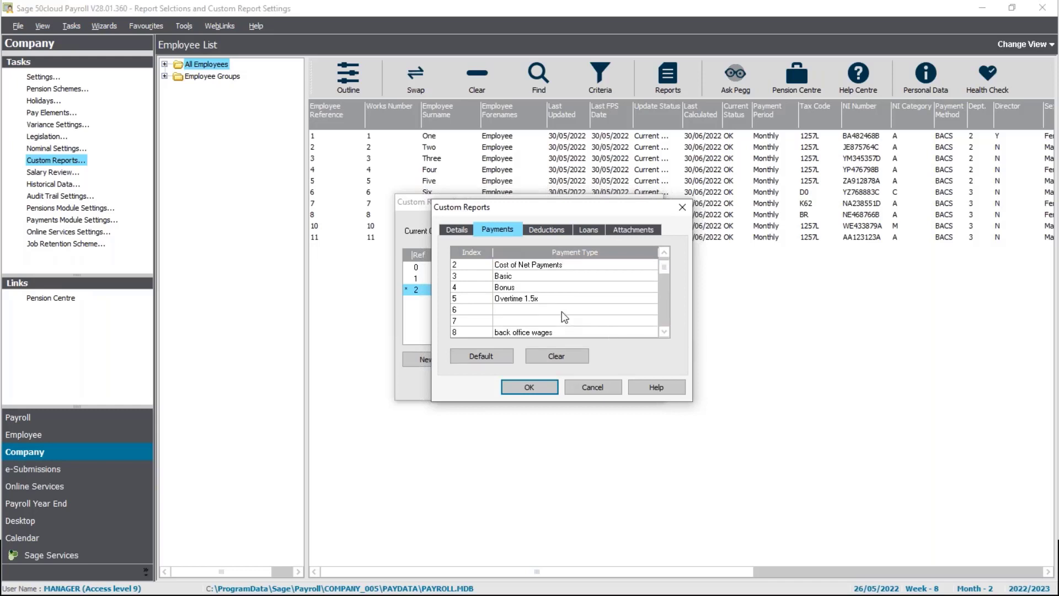
{"action": "left_click", "coordinate": [663, 332]}
{"action": "left_click", "coordinate": [663, 332]}
{"action": "left_click", "coordinate": [663, 332]}
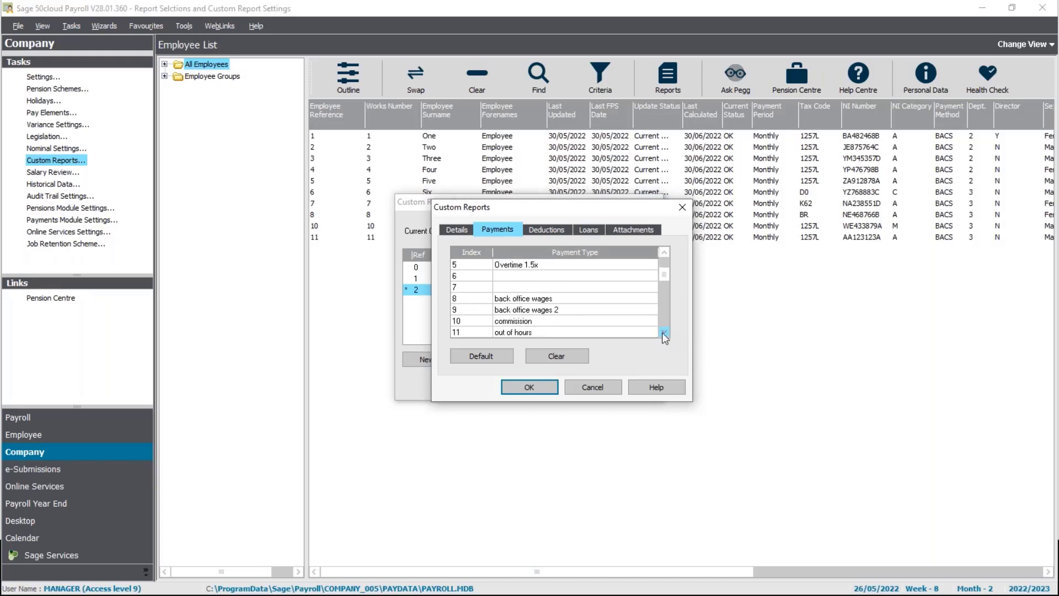
{"action": "left_click", "coordinate": [663, 332]}
{"action": "left_click", "coordinate": [664, 332]}
{"action": "left_click", "coordinate": [663, 332]}
{"action": "left_click", "coordinate": [664, 332]}
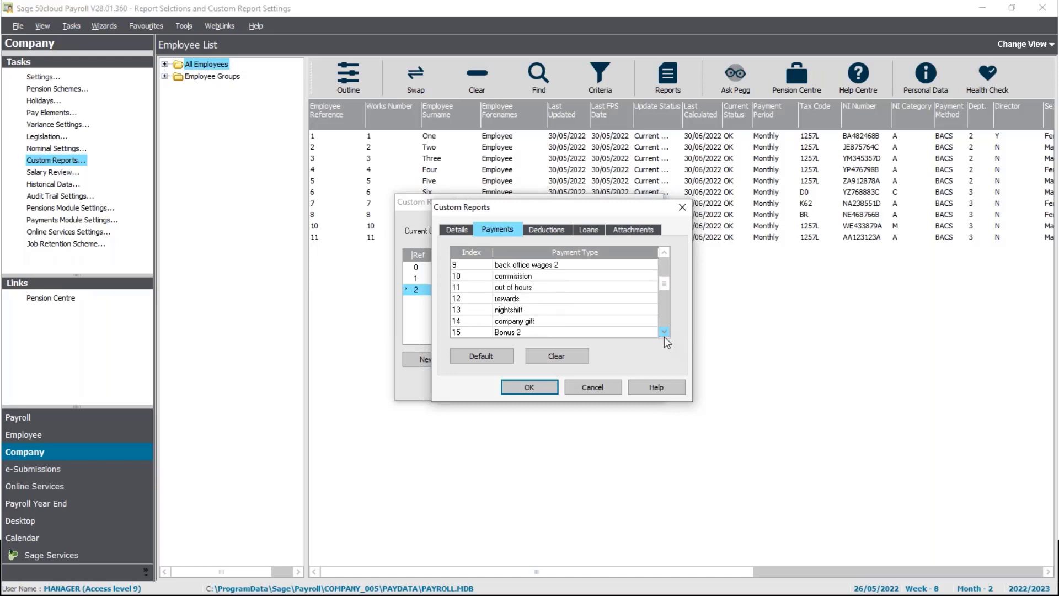
{"action": "left_click", "coordinate": [663, 332]}
{"action": "left_click", "coordinate": [663, 332]}
{"action": "left_click", "coordinate": [664, 332]}
{"action": "left_click", "coordinate": [495, 320]}
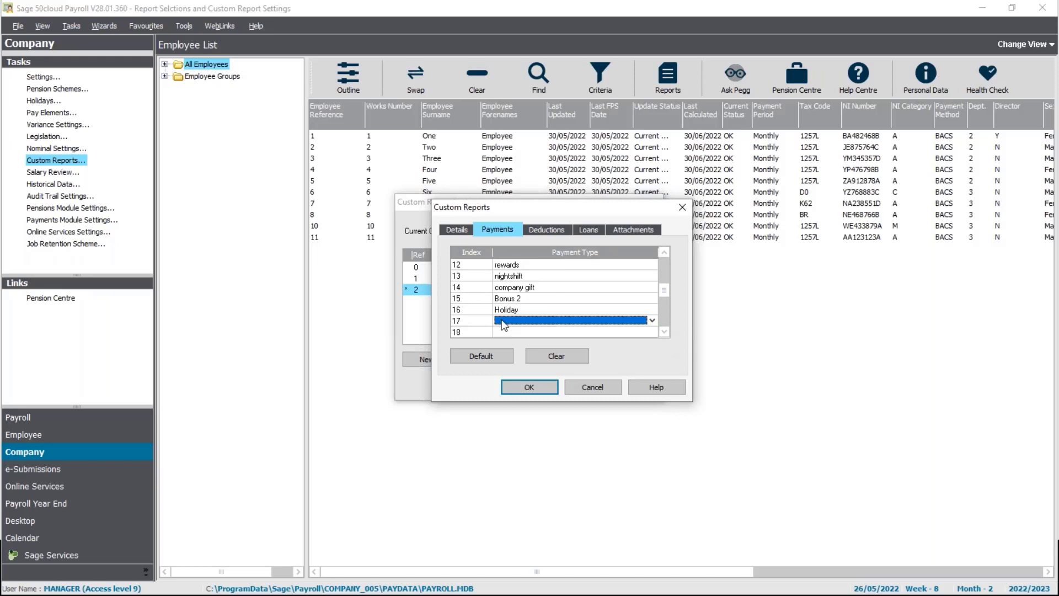
{"action": "left_click", "coordinate": [653, 321]}
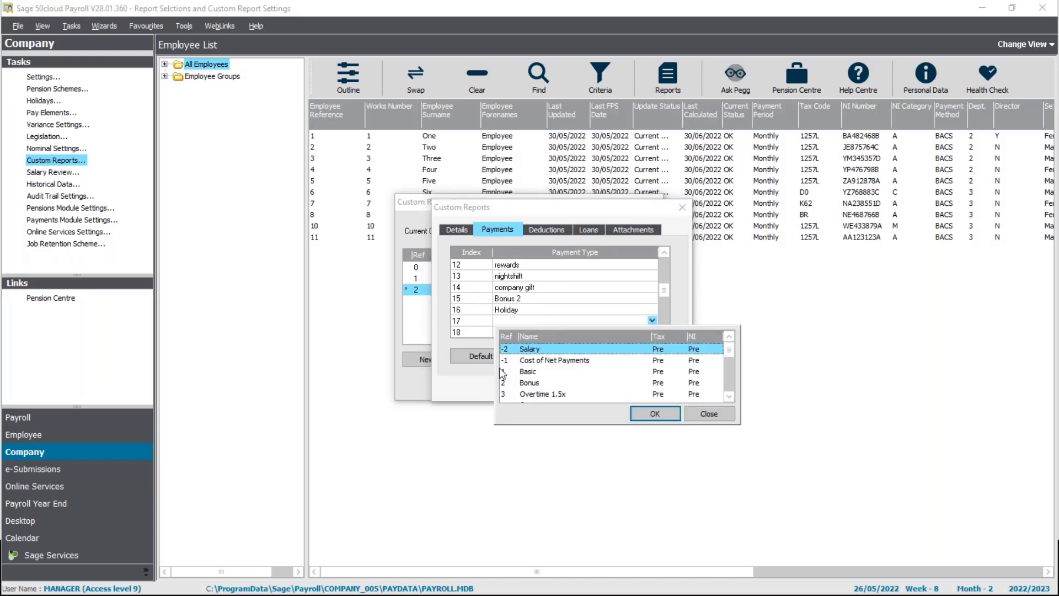
{"action": "left_click", "coordinate": [654, 413]}
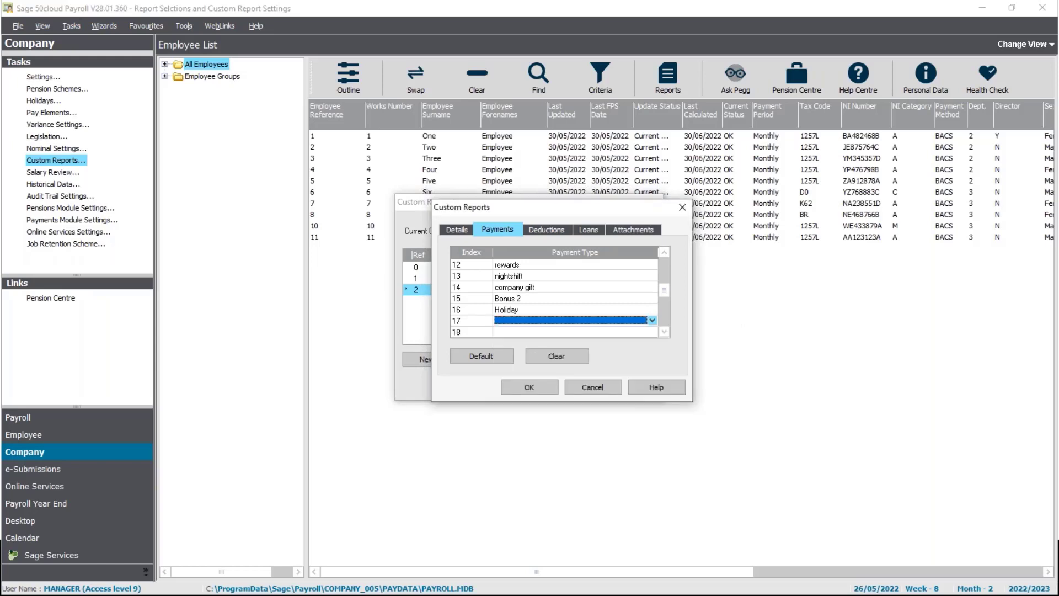
- Assign floor wages 2 to index 17 of the back office payment order and delete that entry again
{"action": "left_click", "coordinate": [583, 354]}
{"action": "scroll", "coordinate": [663, 256], "scroll_direction": "up", "scroll_amount": 4}
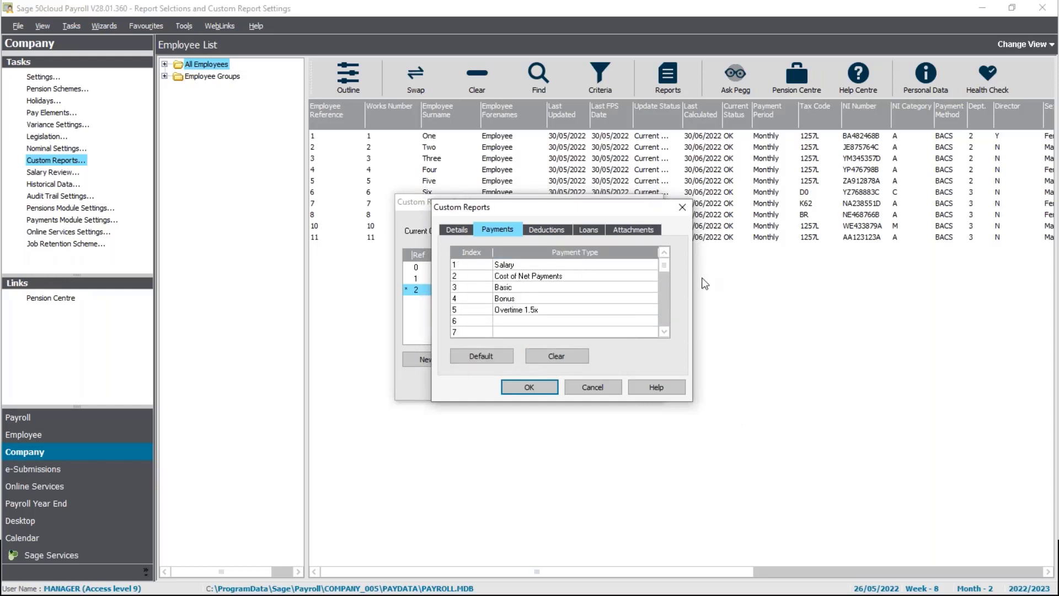
{"action": "left_click_drag", "start_coordinate": [666, 298], "coordinate": [666, 300]}
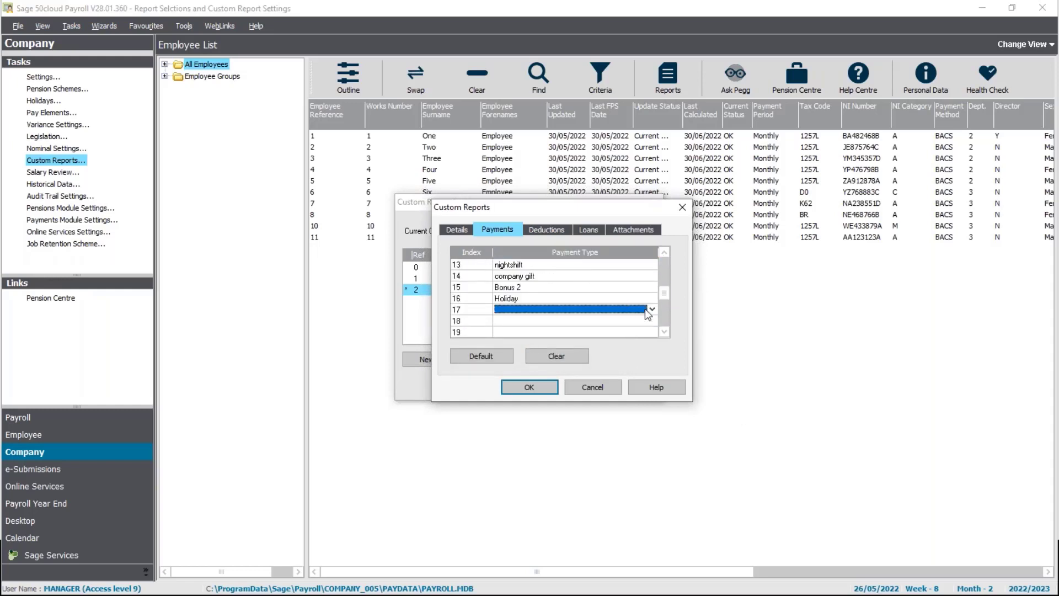
{"action": "left_click", "coordinate": [650, 310]}
{"action": "left_click", "coordinate": [729, 385]}
{"action": "left_click", "coordinate": [729, 384]}
{"action": "left_click", "coordinate": [729, 385]}
{"action": "left_click", "coordinate": [728, 385]}
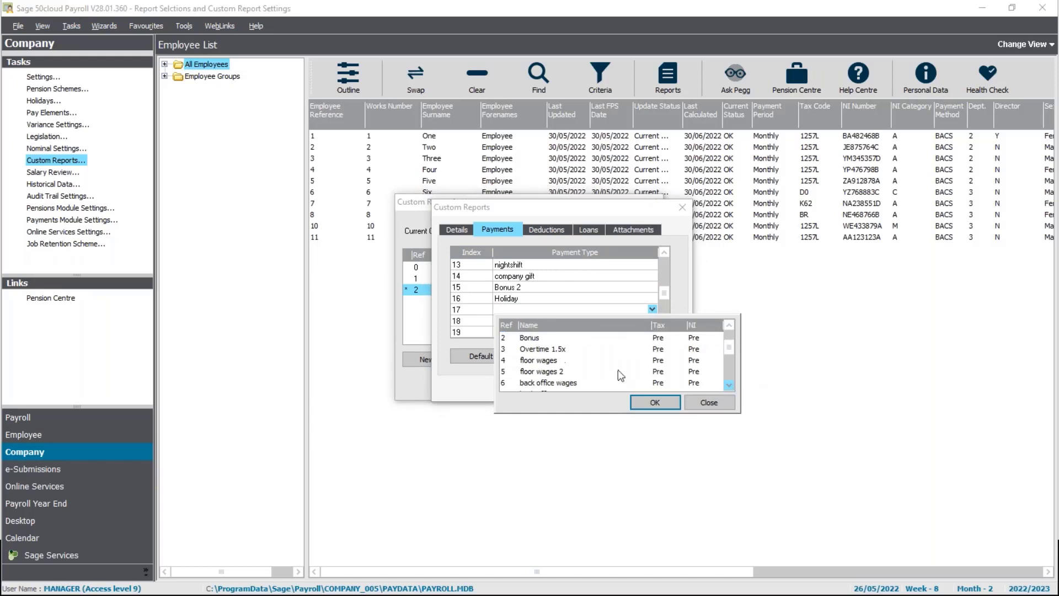
{"action": "left_click", "coordinate": [547, 373]}
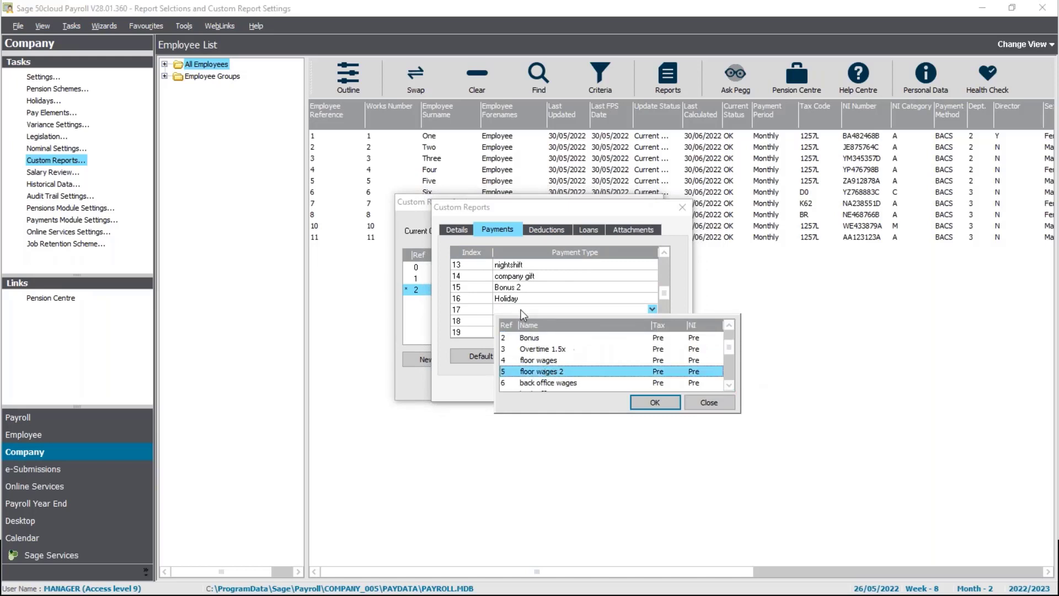
{"action": "left_click", "coordinate": [652, 403]}
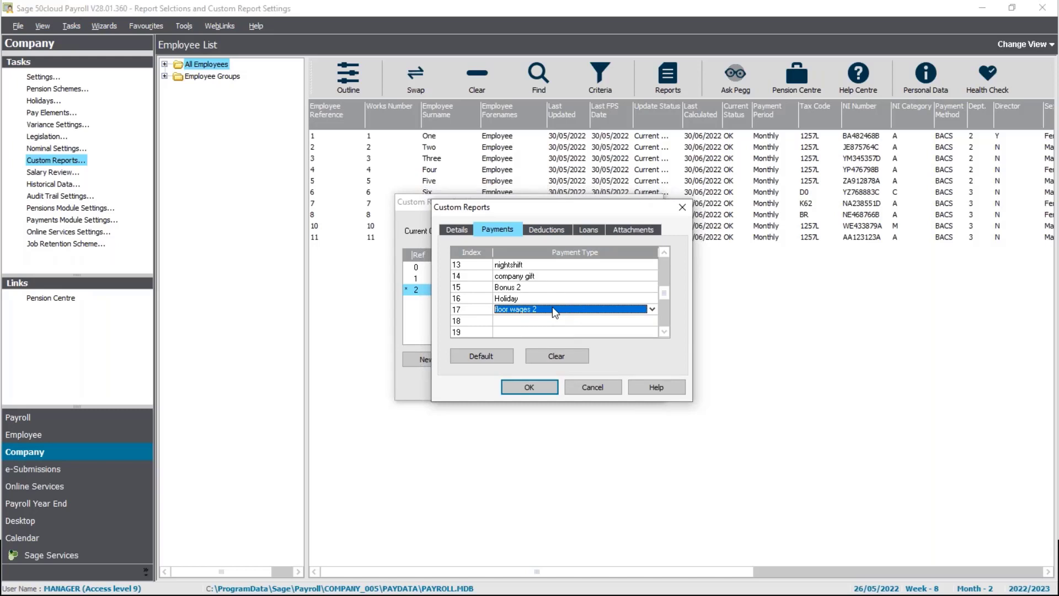
{"action": "key", "text": "Delete"}
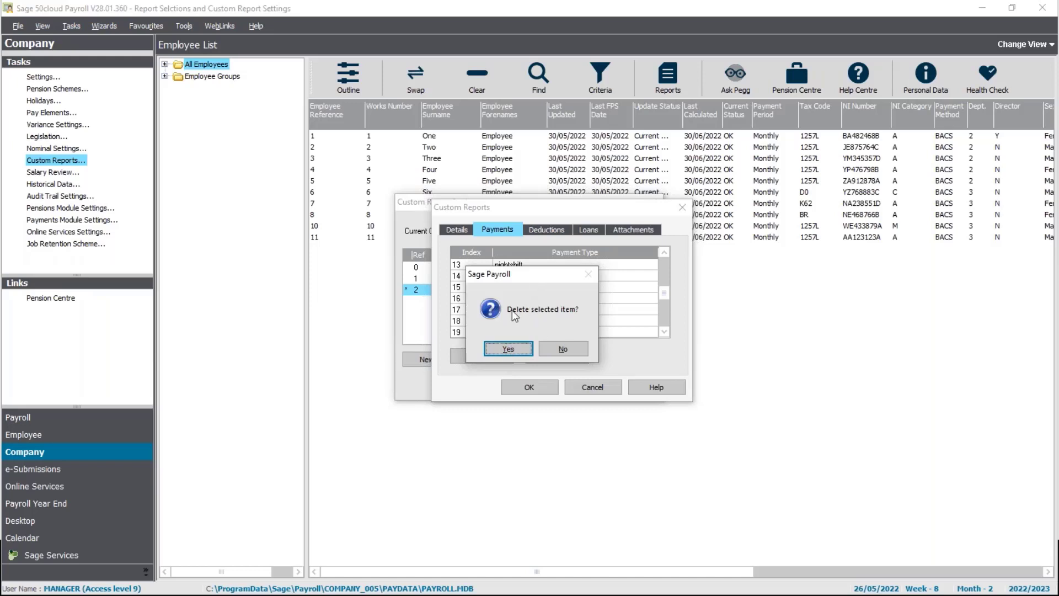
{"action": "left_click", "coordinate": [514, 348]}
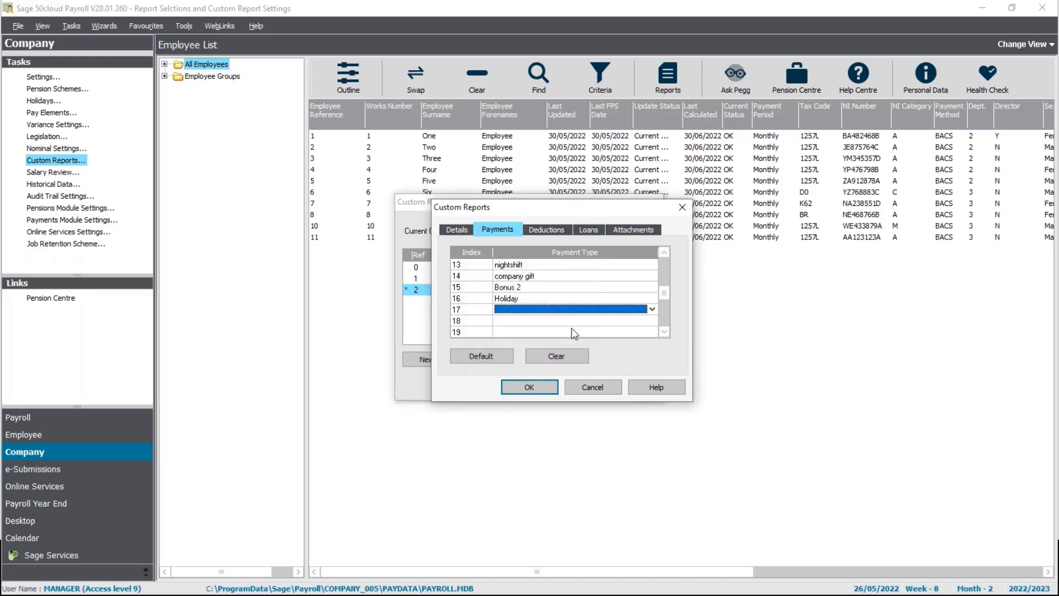
- Save the back office custom report and confirm the custom report settings with back office as the current setting
{"action": "left_click", "coordinate": [528, 389]}
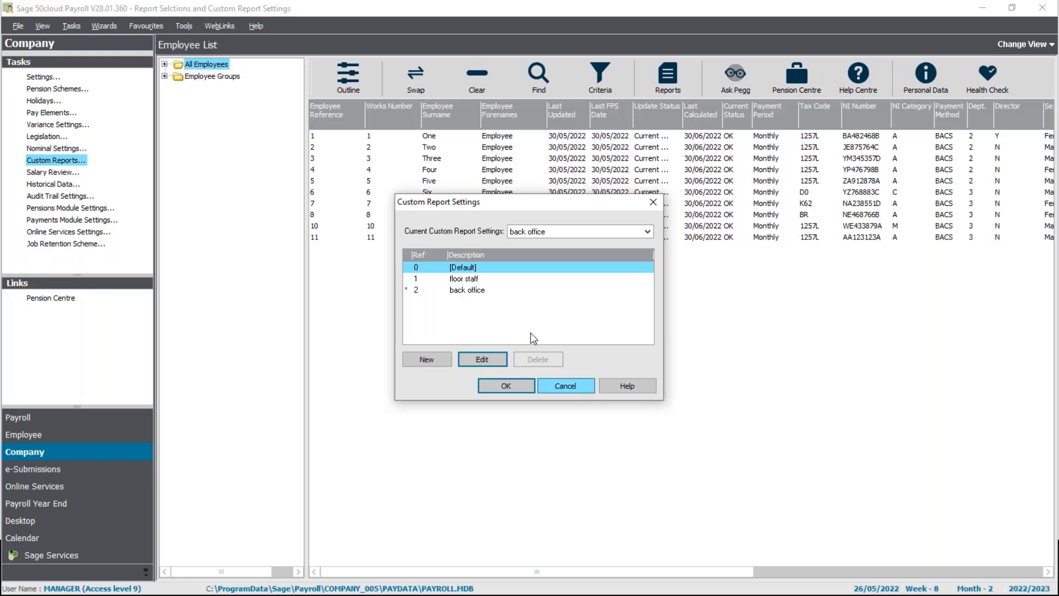
{"action": "left_click", "coordinate": [471, 290]}
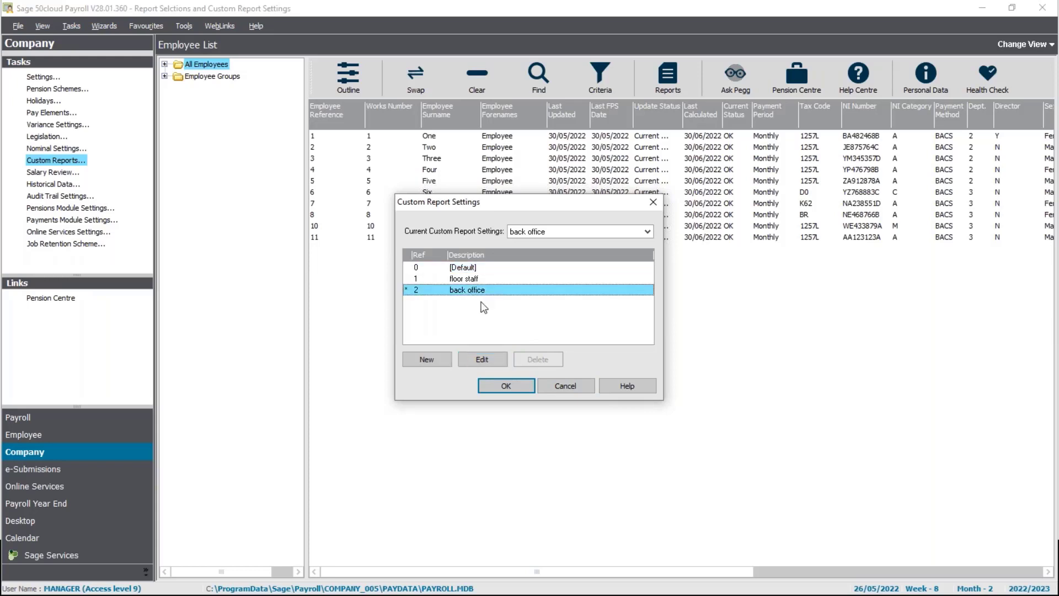
{"action": "left_click", "coordinate": [514, 390]}
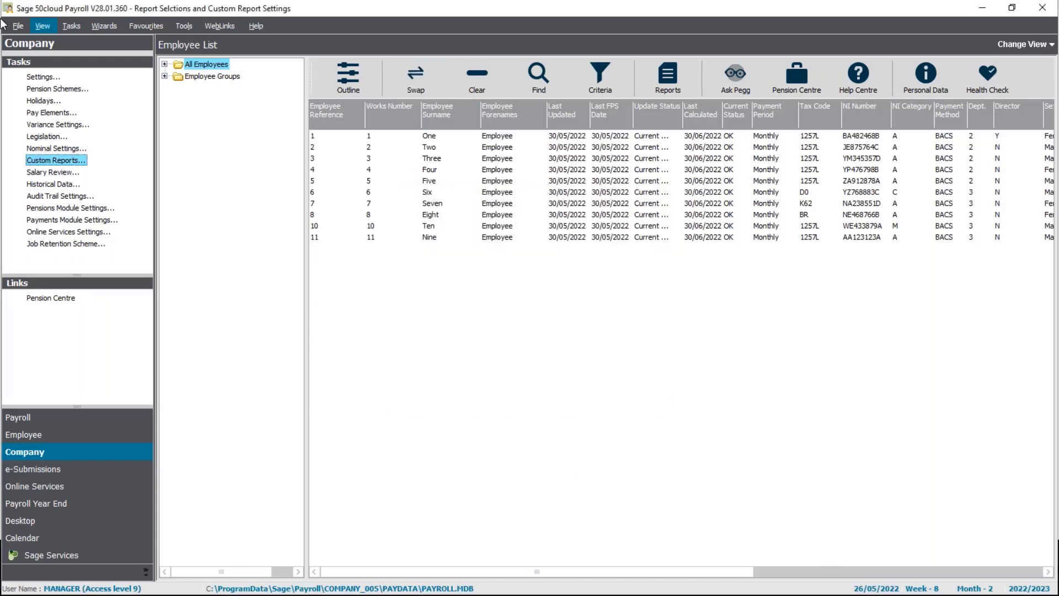
- Change the payroll process date to 30/06/2022
{"action": "left_click", "coordinate": [66, 417]}
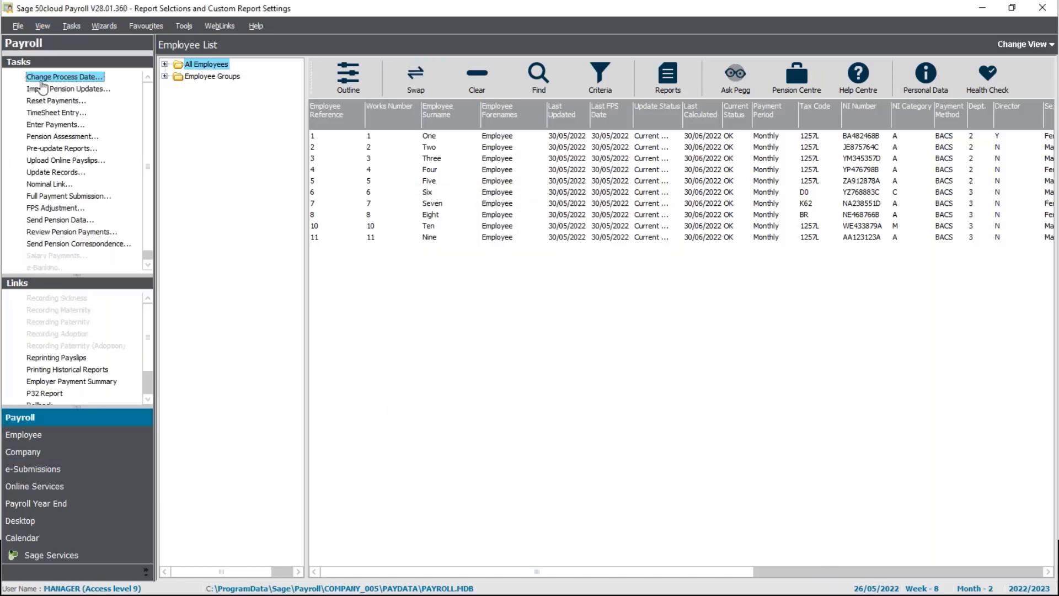
{"action": "left_click", "coordinate": [49, 80]}
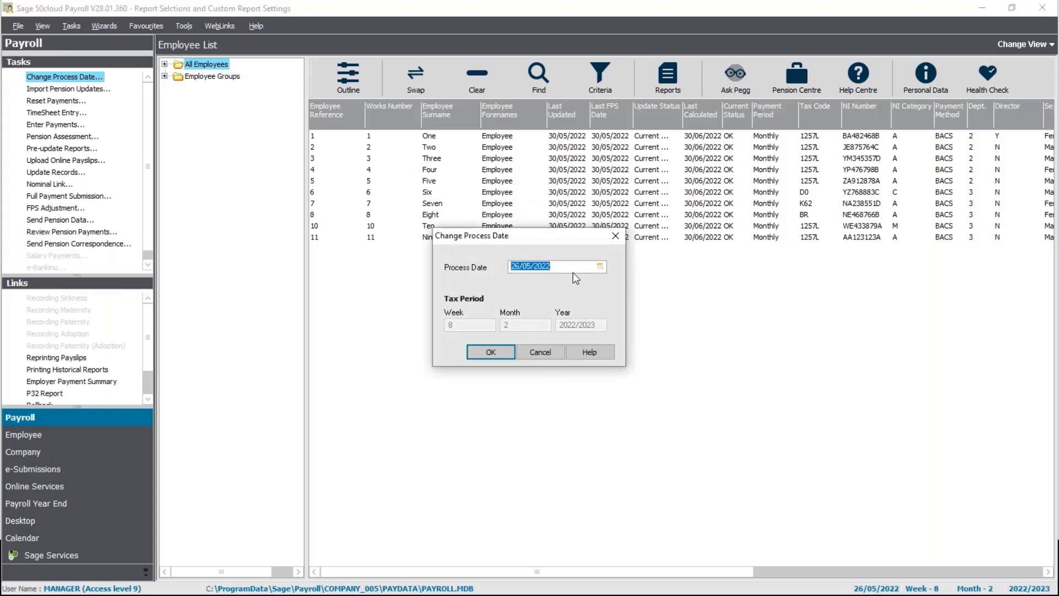
{"action": "left_click", "coordinate": [600, 267]}
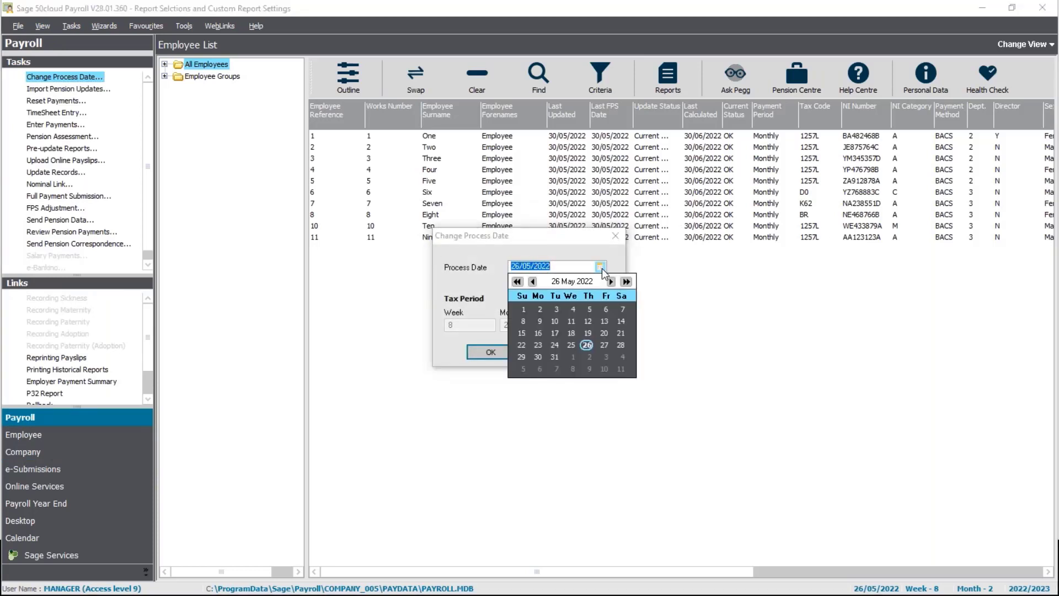
{"action": "left_click", "coordinate": [550, 358]}
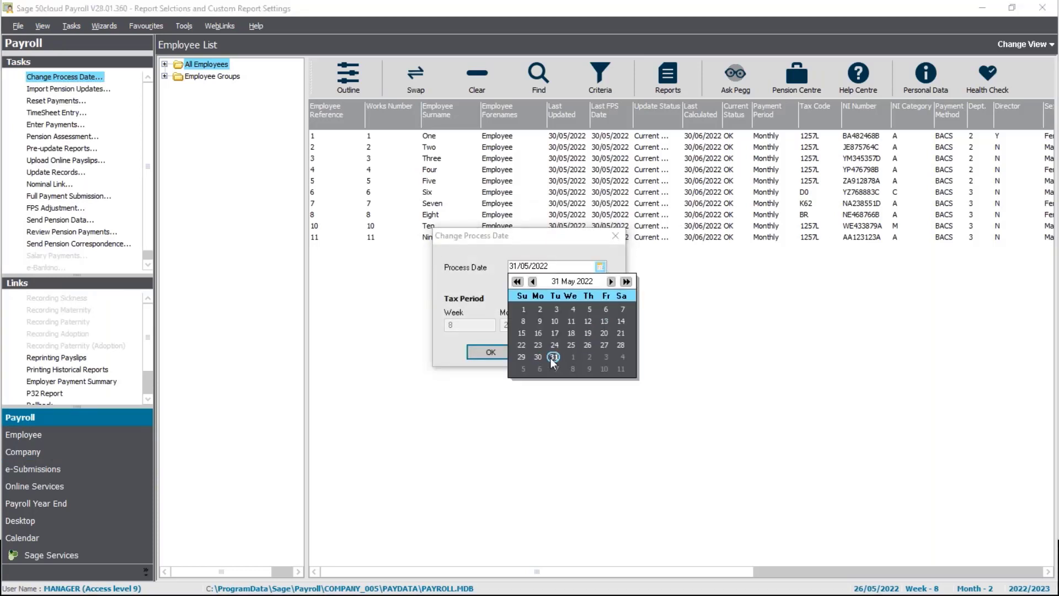
{"action": "left_click", "coordinate": [611, 282]}
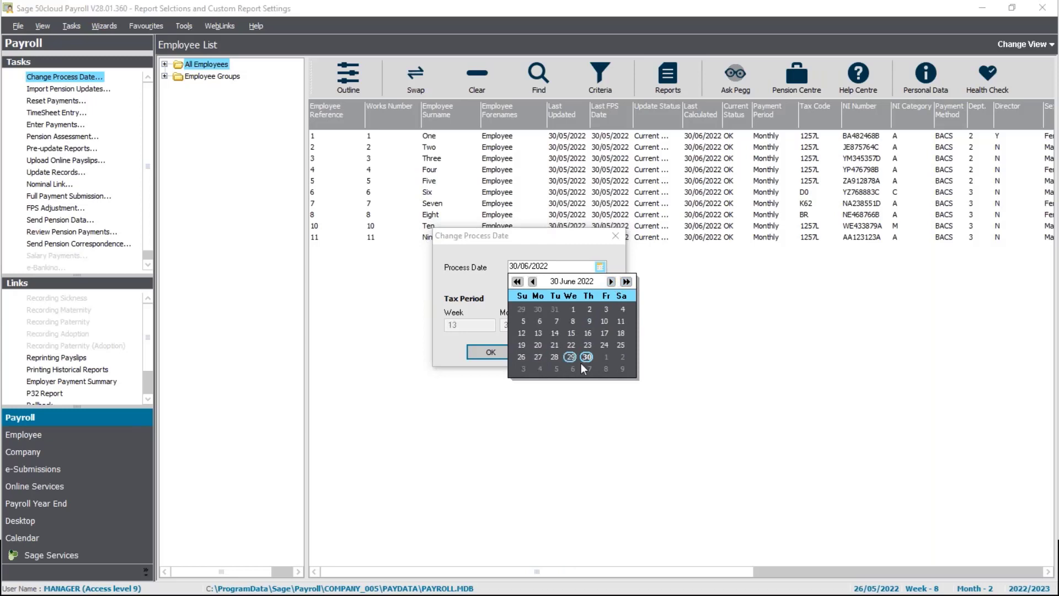
{"action": "left_click", "coordinate": [492, 354]}
{"action": "left_click", "coordinate": [491, 354]}
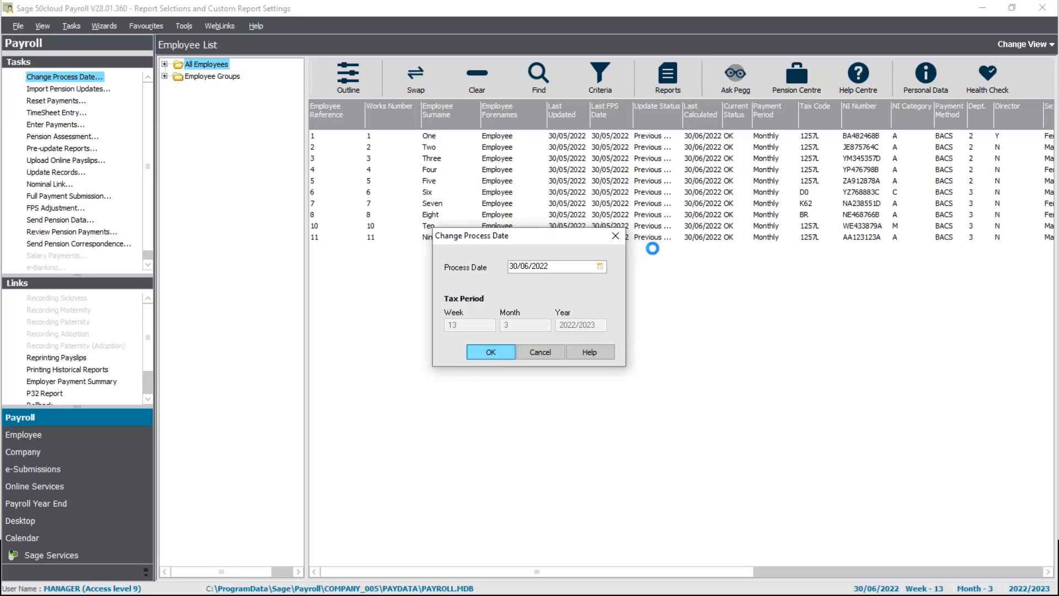
{"action": "left_click", "coordinate": [485, 357]}
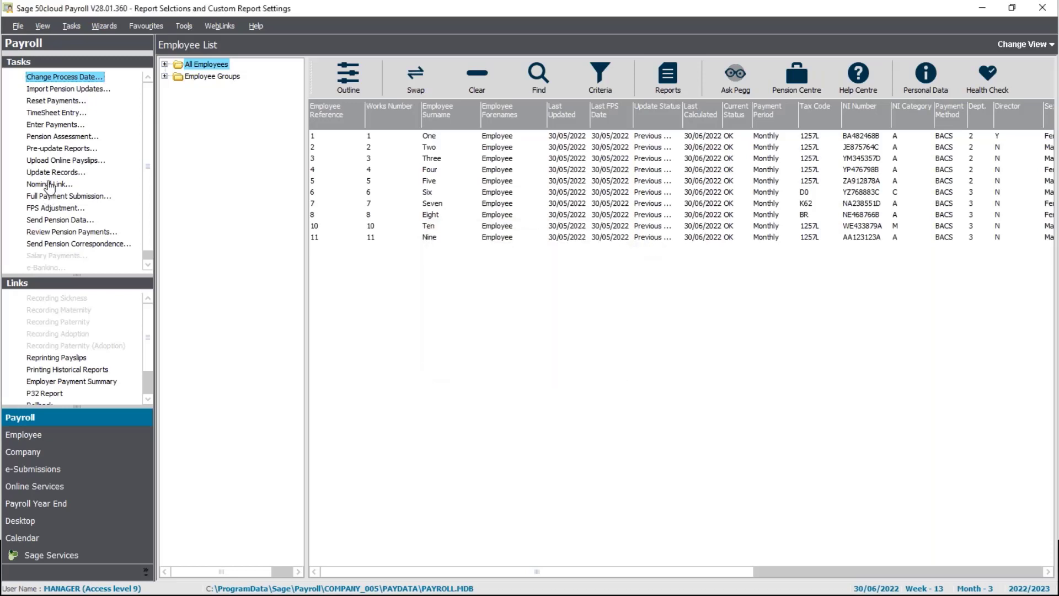
- Select all employees in the list and open the pre-update reports for them
{"action": "left_click", "coordinate": [53, 148]}
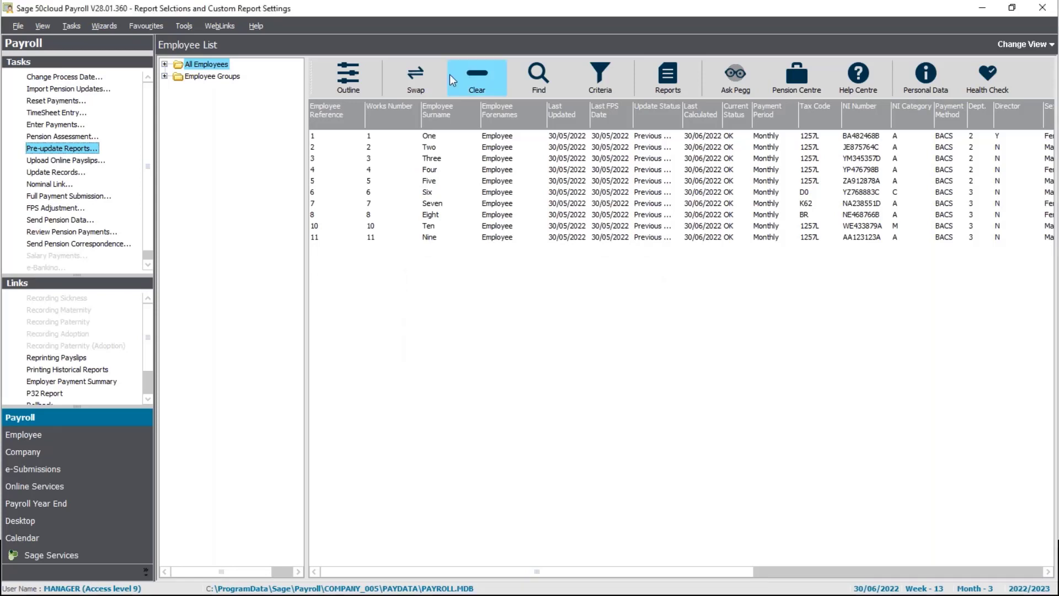
{"action": "left_click", "coordinate": [419, 76]}
{"action": "left_click", "coordinate": [70, 150]}
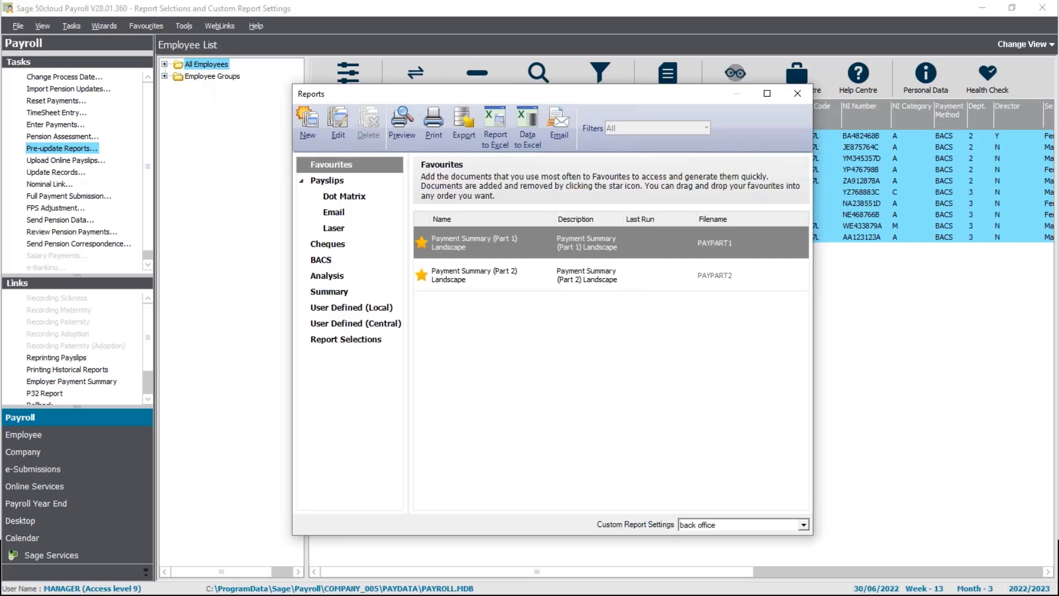
- Preview the Analysis of Payroll Totals report full-screen, examine its payment and deduction breakdown, and close the preview and reports windows
{"action": "left_click", "coordinate": [326, 277]}
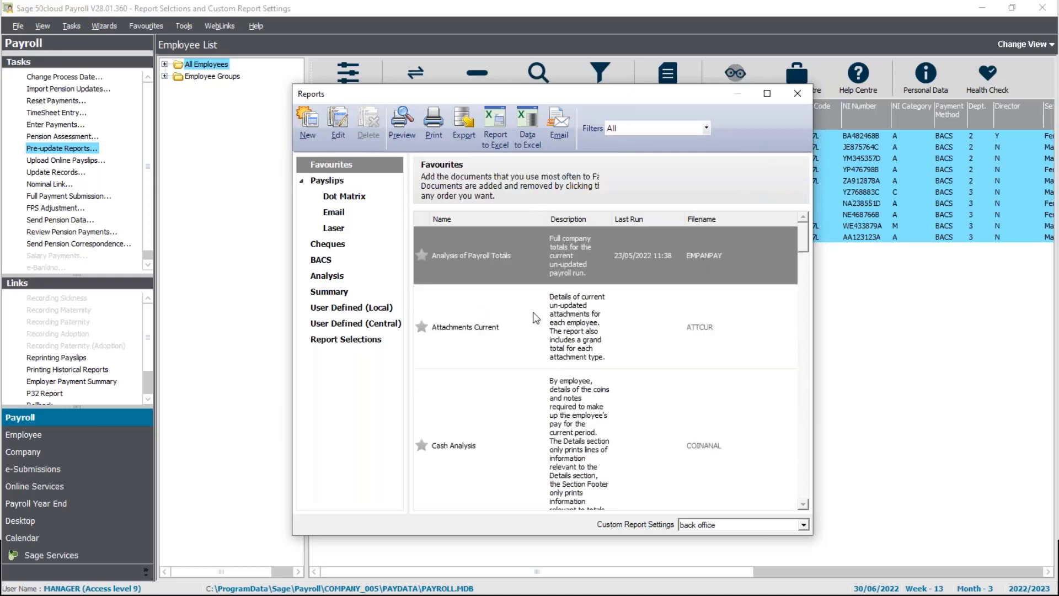
{"action": "mouse_move", "coordinate": [453, 253]}
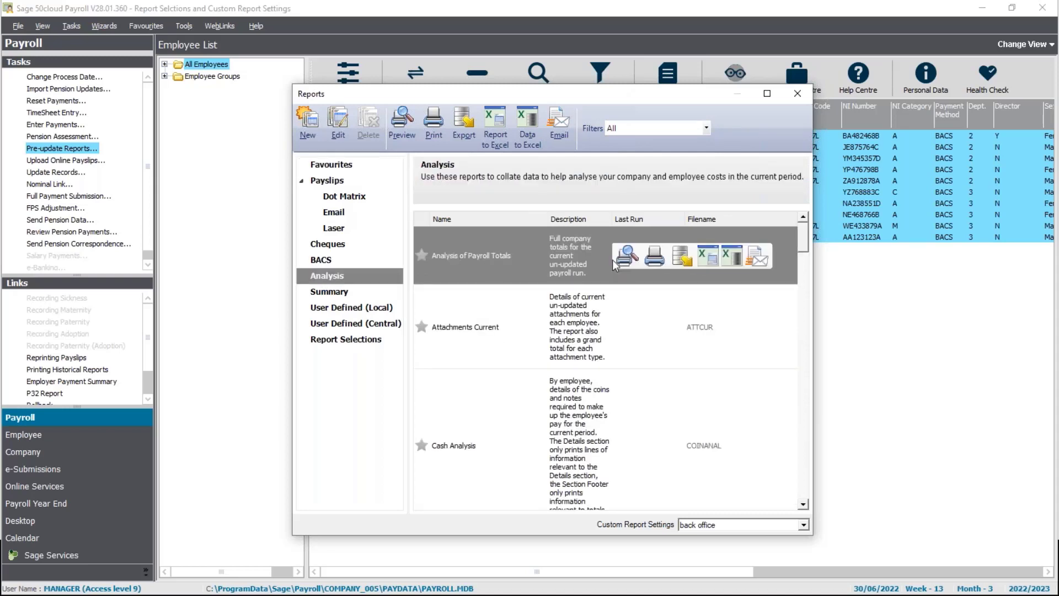
{"action": "mouse_move", "coordinate": [629, 256]}
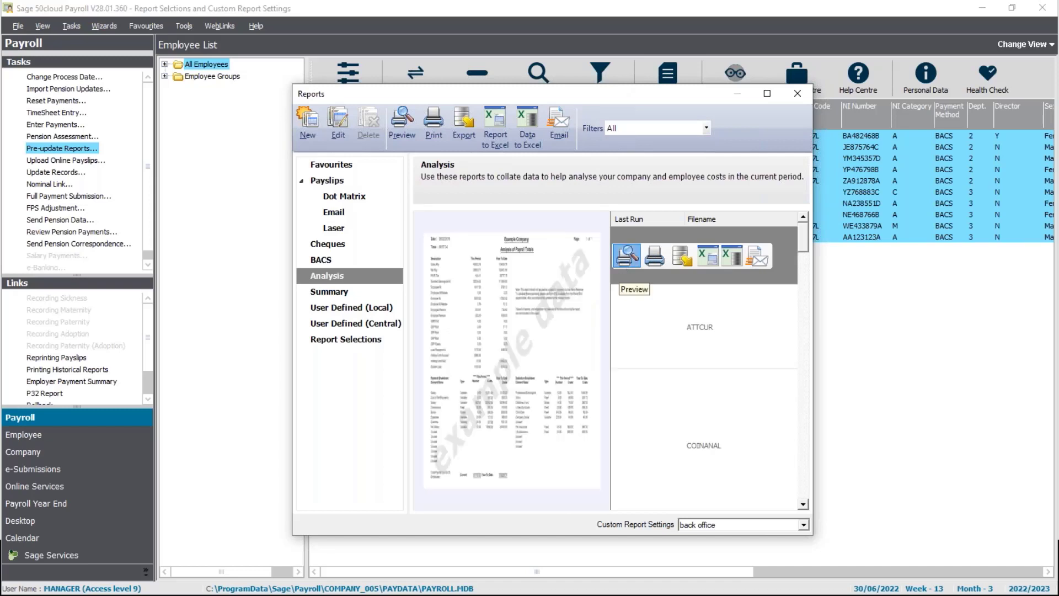
{"action": "left_click", "coordinate": [627, 255]}
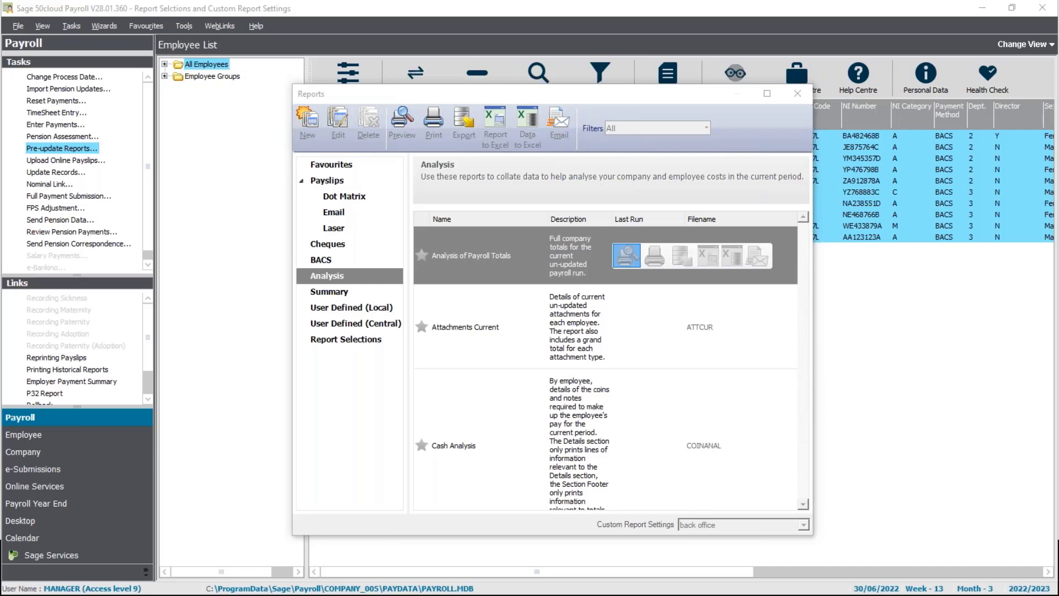
{"action": "left_click", "coordinate": [626, 255]}
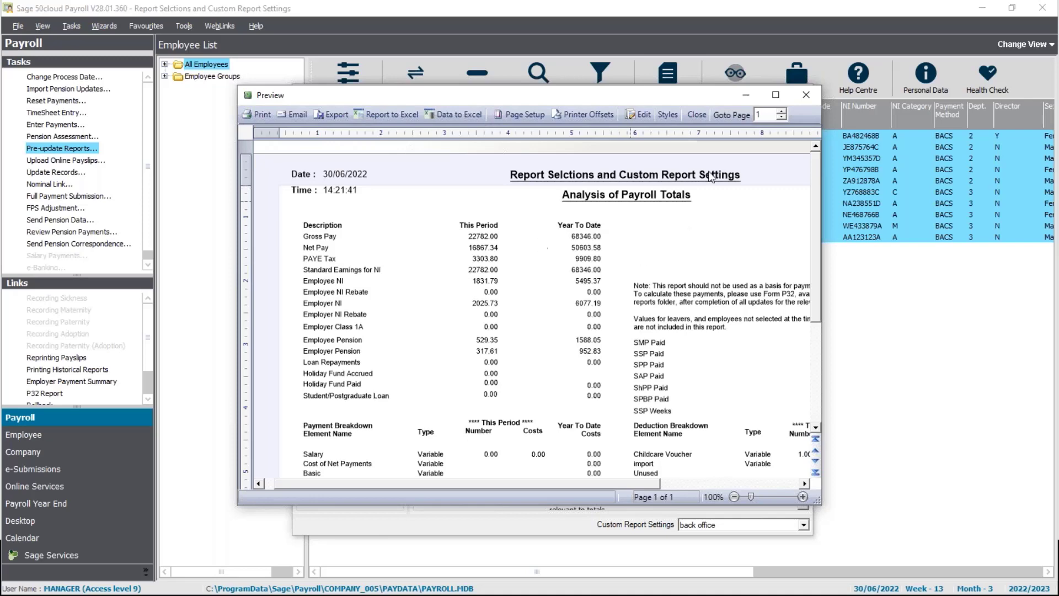
{"action": "left_click", "coordinate": [766, 95]}
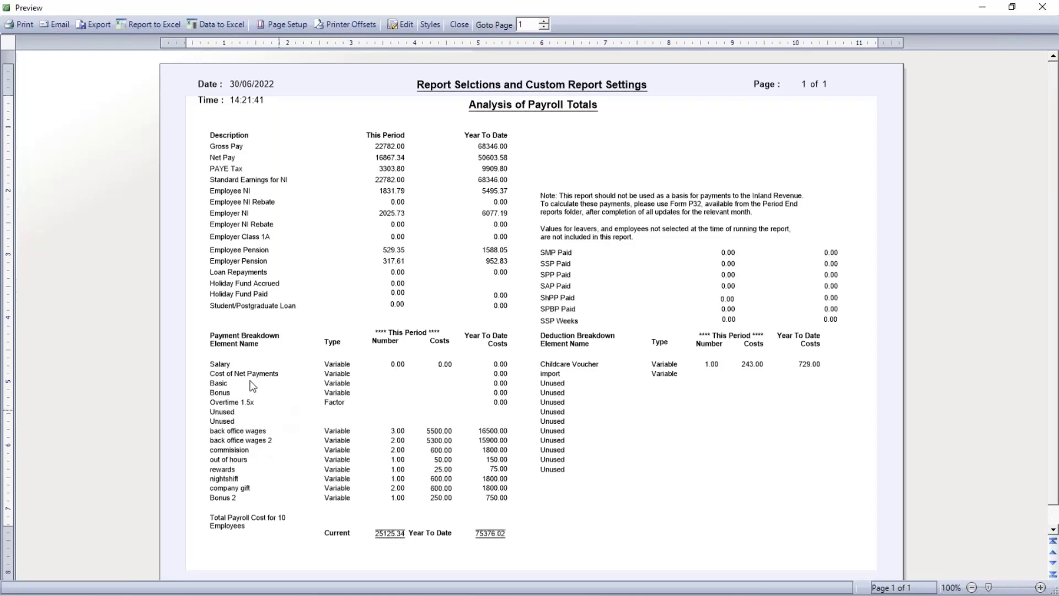
{"action": "left_click", "coordinate": [1042, 8]}
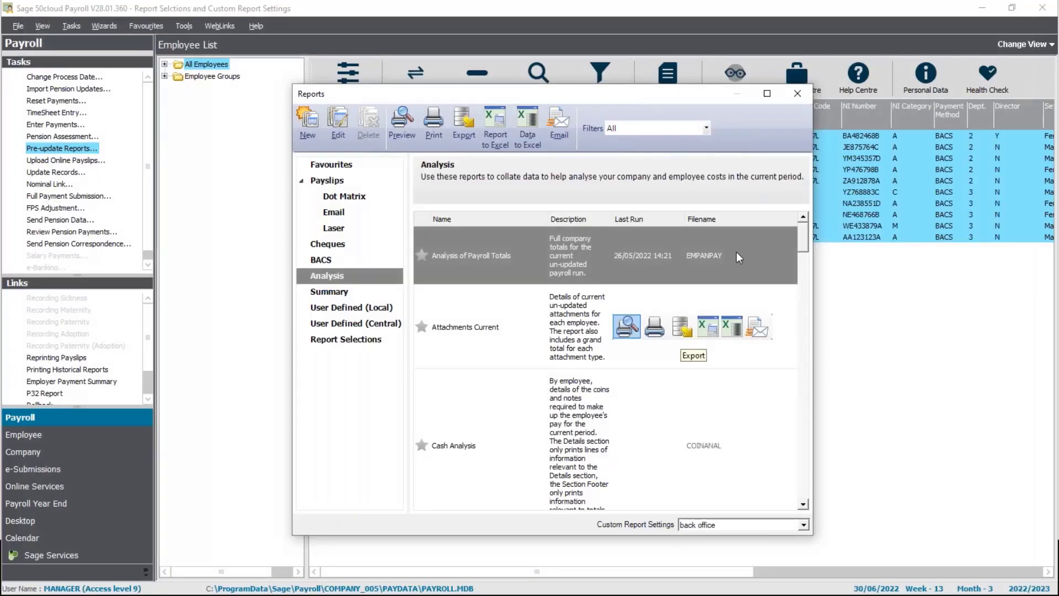
{"action": "left_click", "coordinate": [797, 94]}
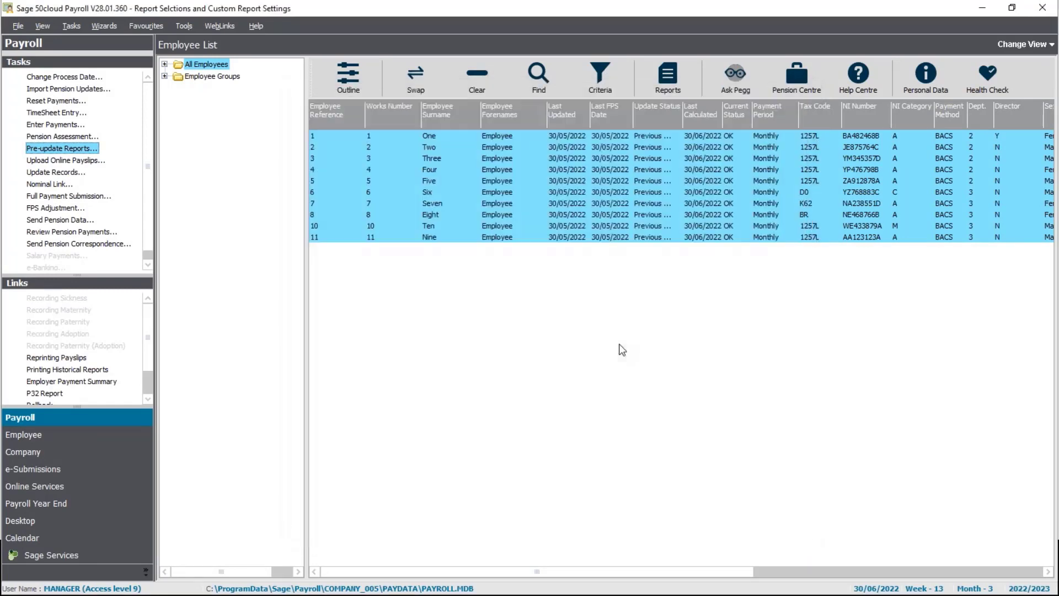